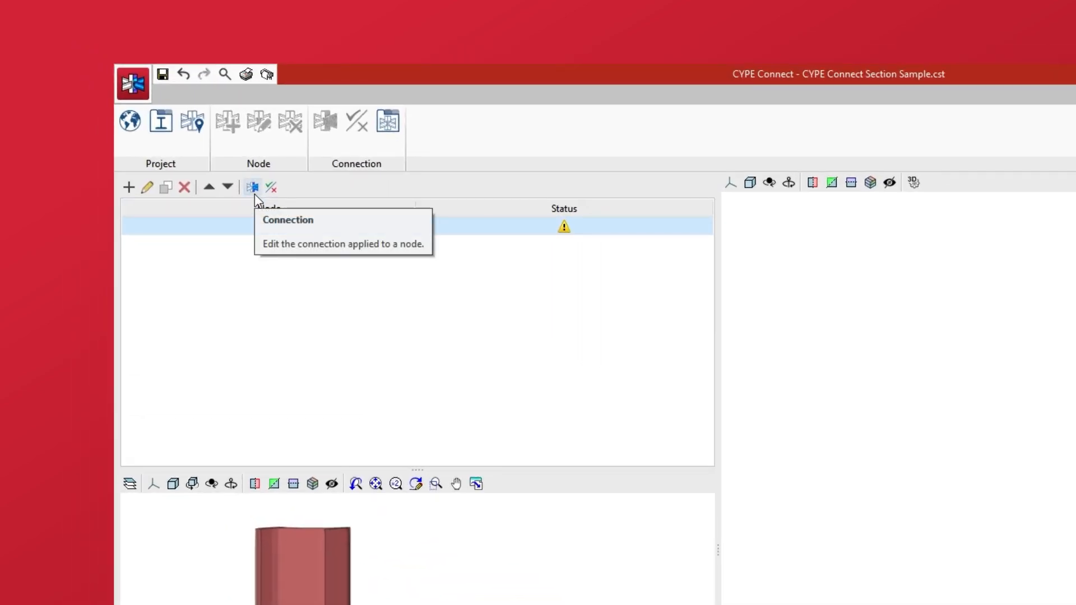
Open the connection applied to the selected node for editing.
click(254, 194)
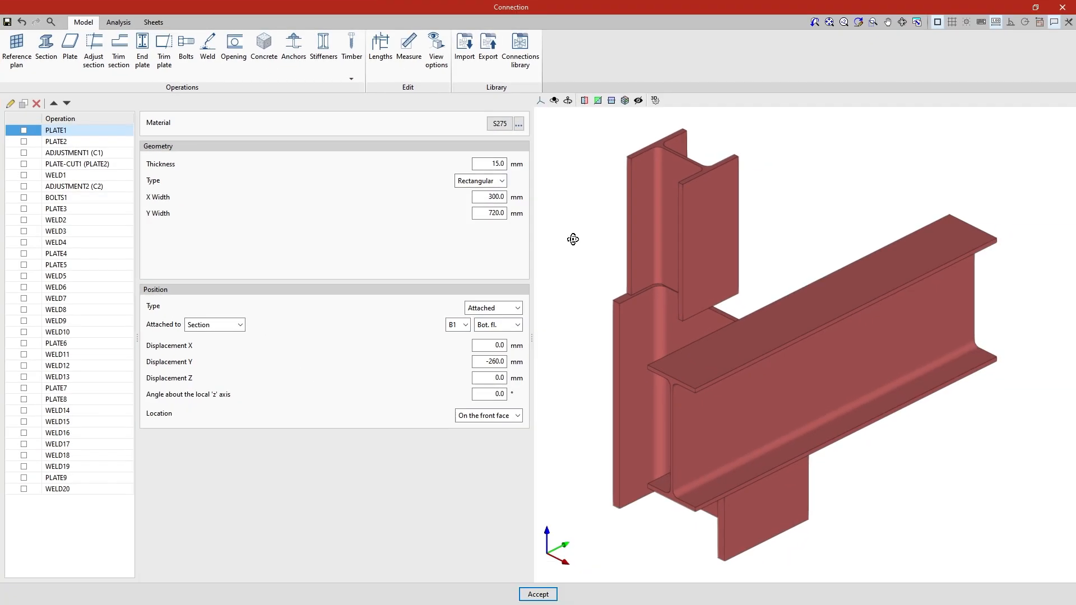
right_drag(932, 404, 1075, 470)
mouse_move(769, 283)
right_down()
mouse_move(841, 271)
mouse_move(877, 231)
right_up()
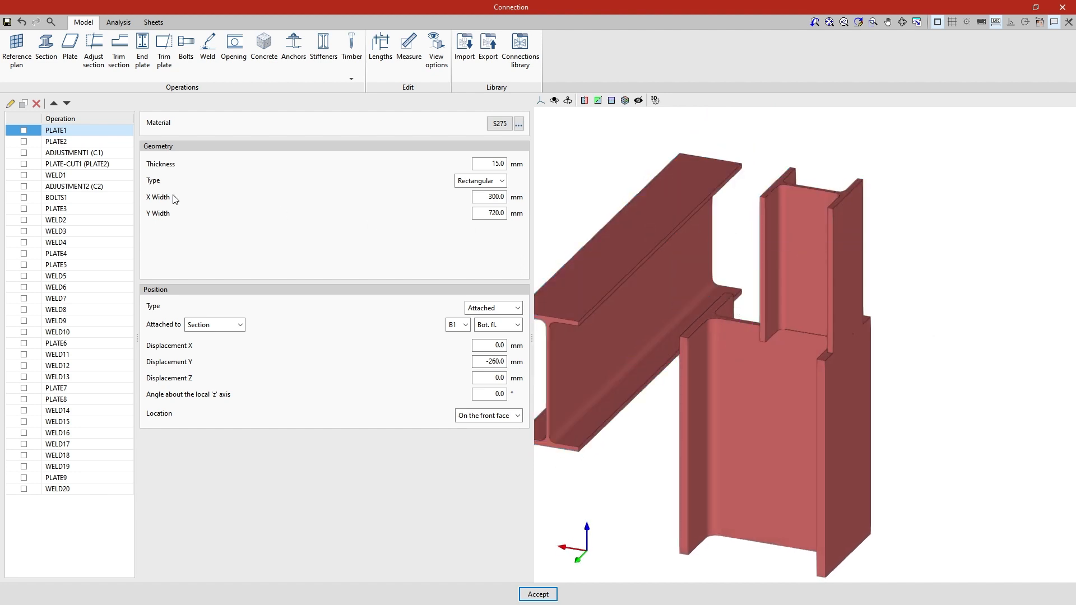
Enable every modelling operation of the connection in sequence, from PLATE1 through WELD20.
click(23, 130)
click(24, 141)
click(24, 152)
click(24, 164)
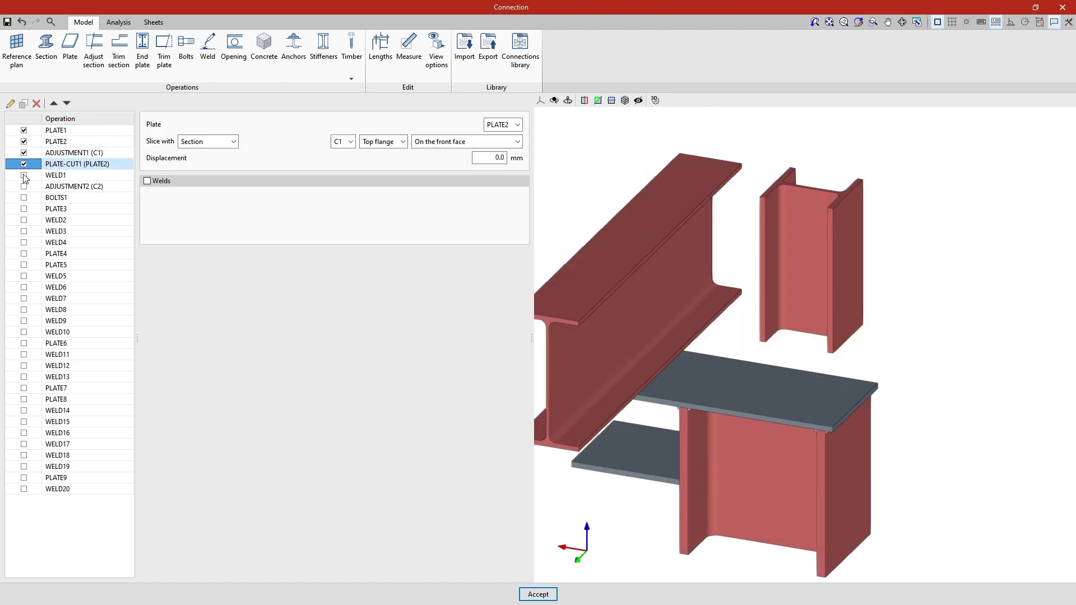
click(23, 175)
click(23, 186)
click(23, 197)
click(23, 208)
click(24, 220)
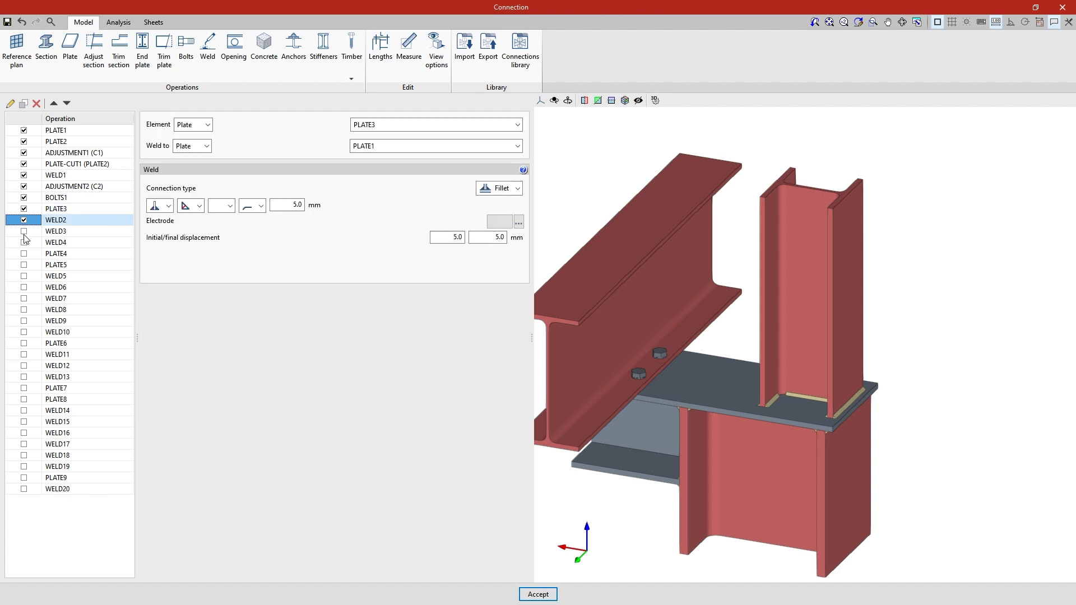
click(24, 231)
click(24, 242)
click(24, 254)
click(23, 265)
click(24, 276)
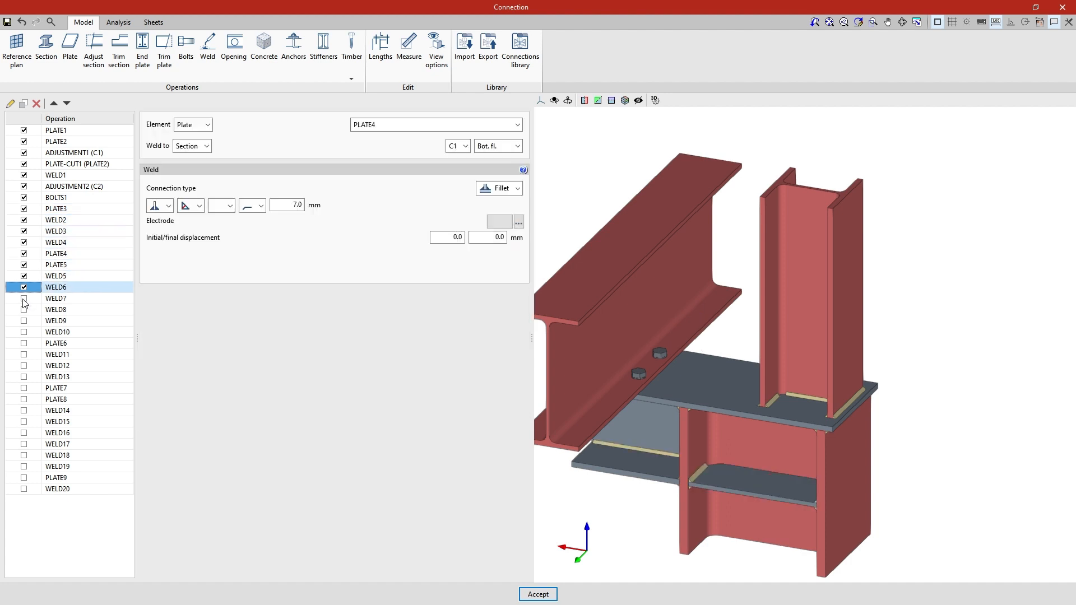
click(24, 287)
click(23, 298)
click(23, 309)
click(23, 320)
click(23, 332)
click(23, 343)
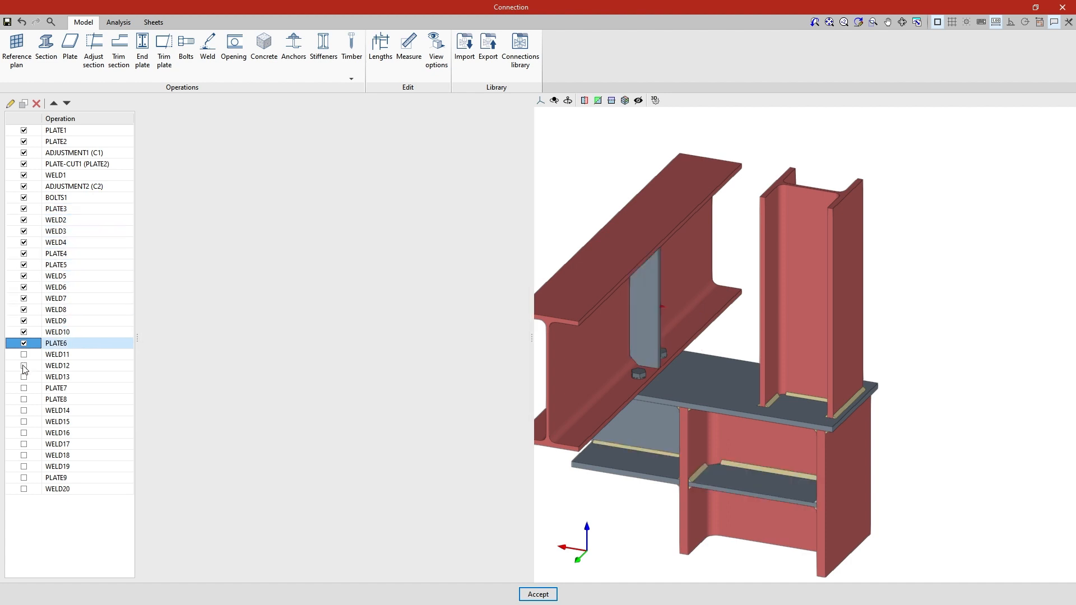
click(23, 354)
click(23, 366)
click(23, 376)
click(23, 388)
click(23, 399)
click(24, 410)
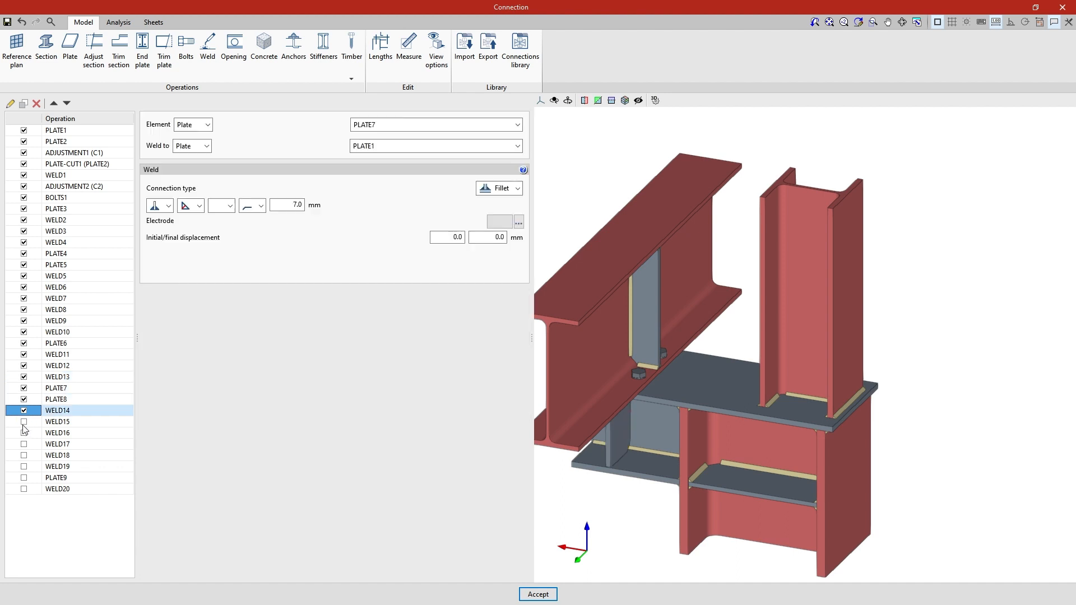
click(23, 422)
click(24, 432)
click(24, 443)
click(23, 455)
click(23, 466)
click(23, 478)
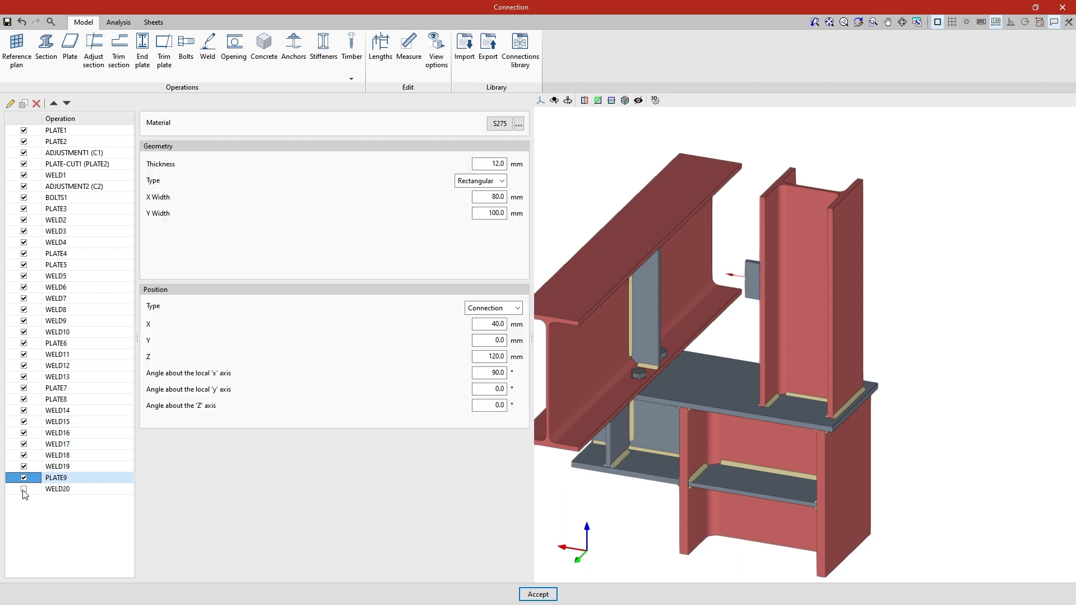
click(23, 488)
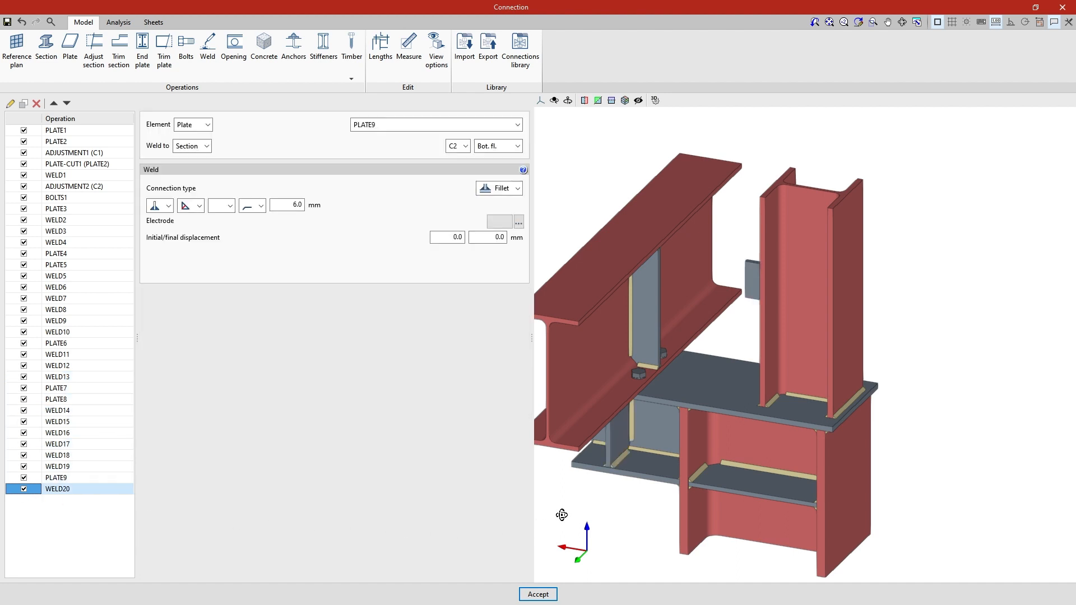
Add a new steel Section operation to the connection and give it an L-shaped angle profile.
middle_drag(562, 514, 661, 505)
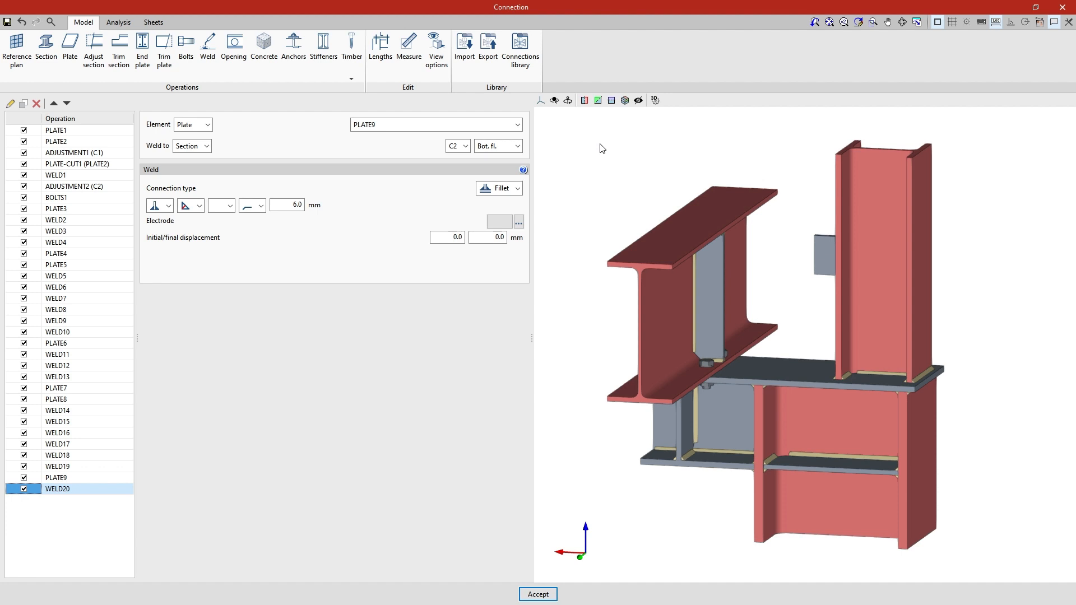
mouse_move(859, 193)
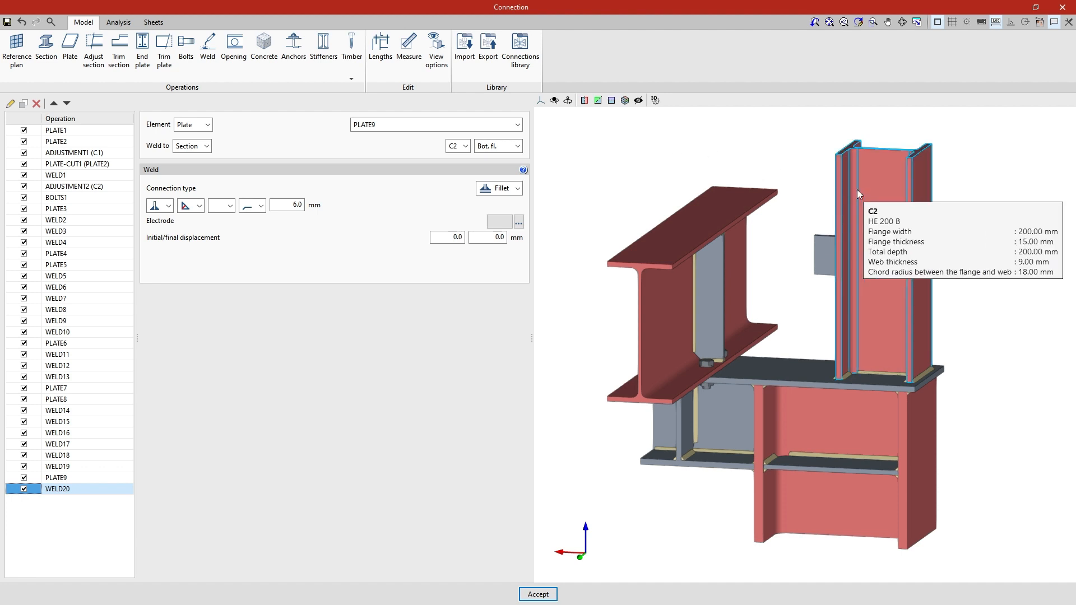
mouse_move(744, 203)
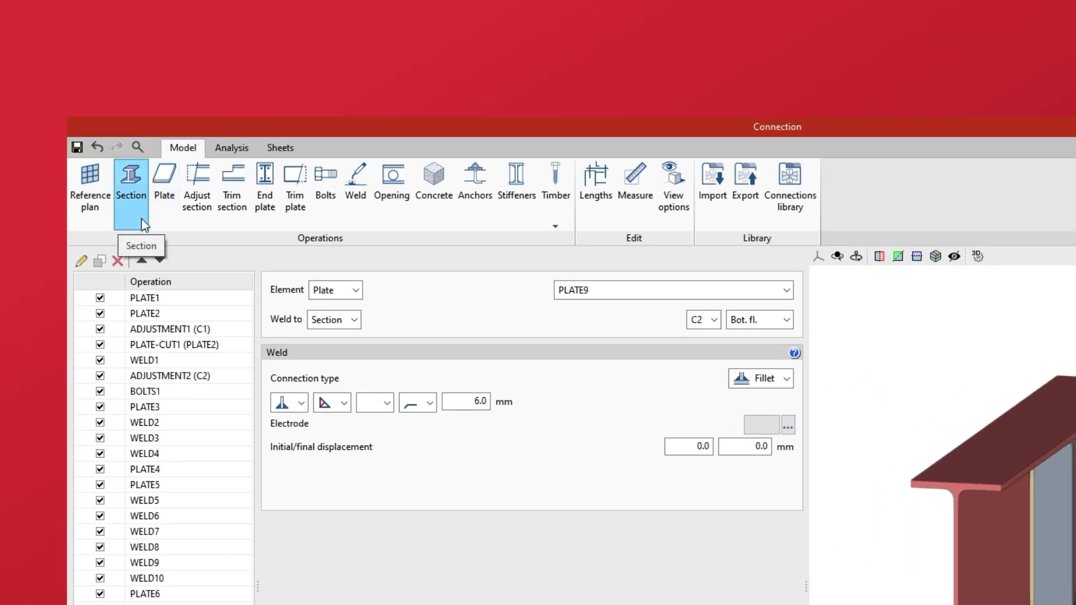
click(141, 217)
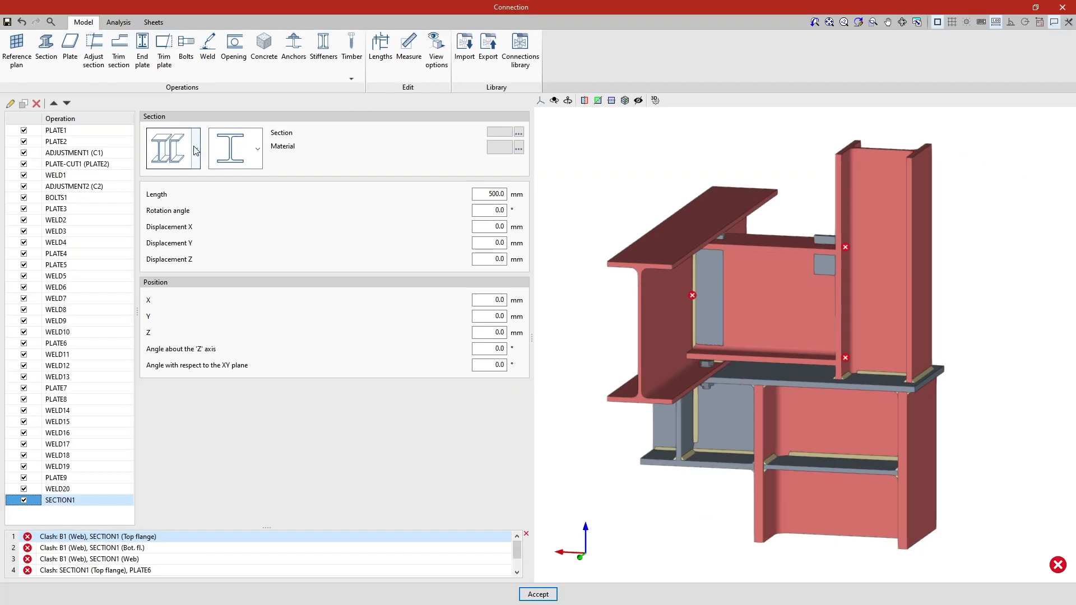
click(338, 324)
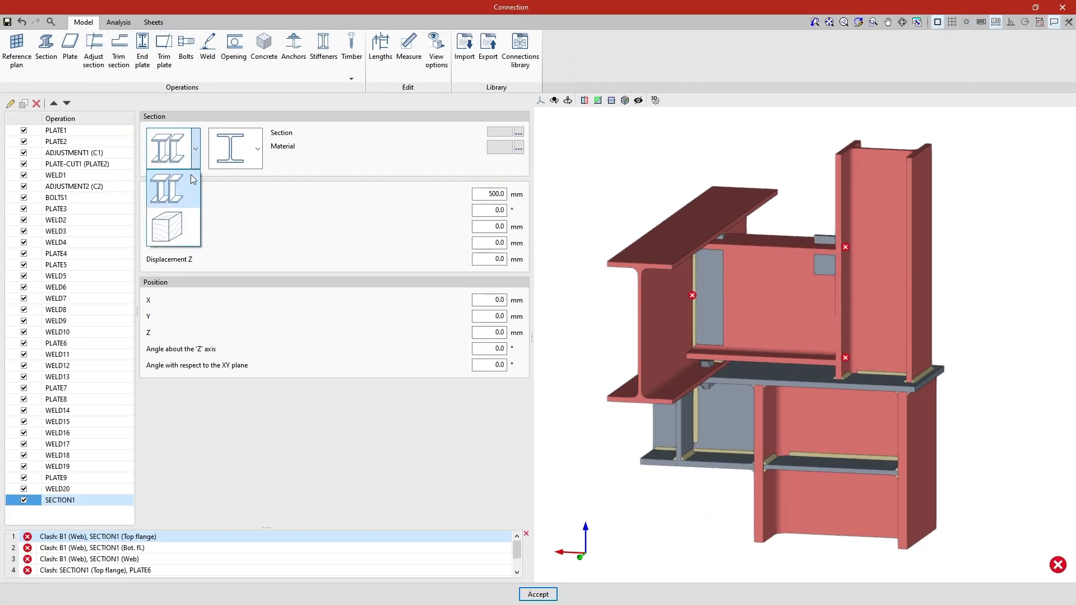
click(190, 203)
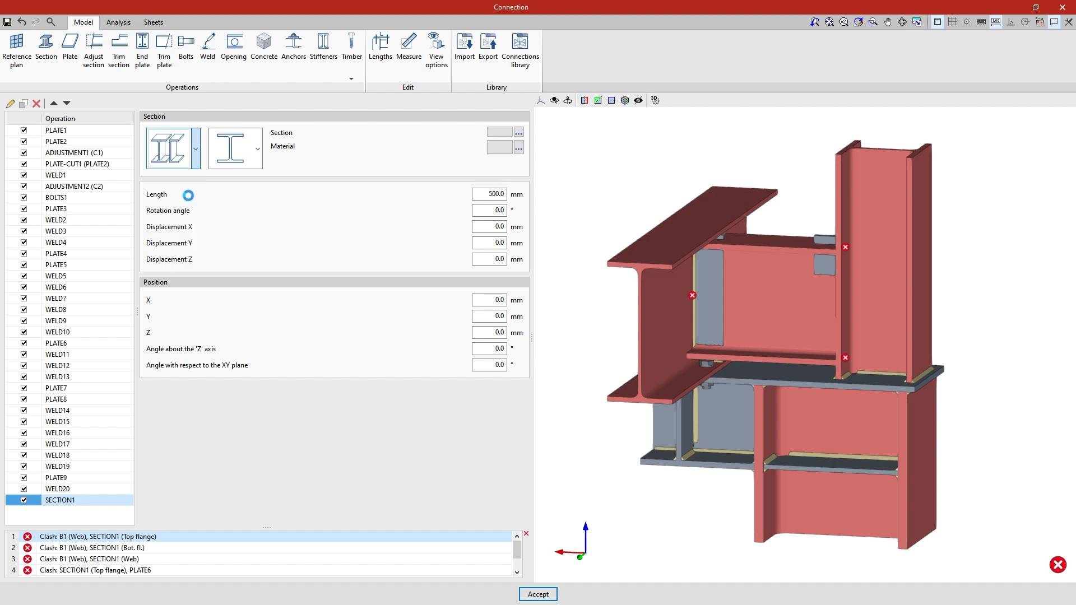
click(257, 150)
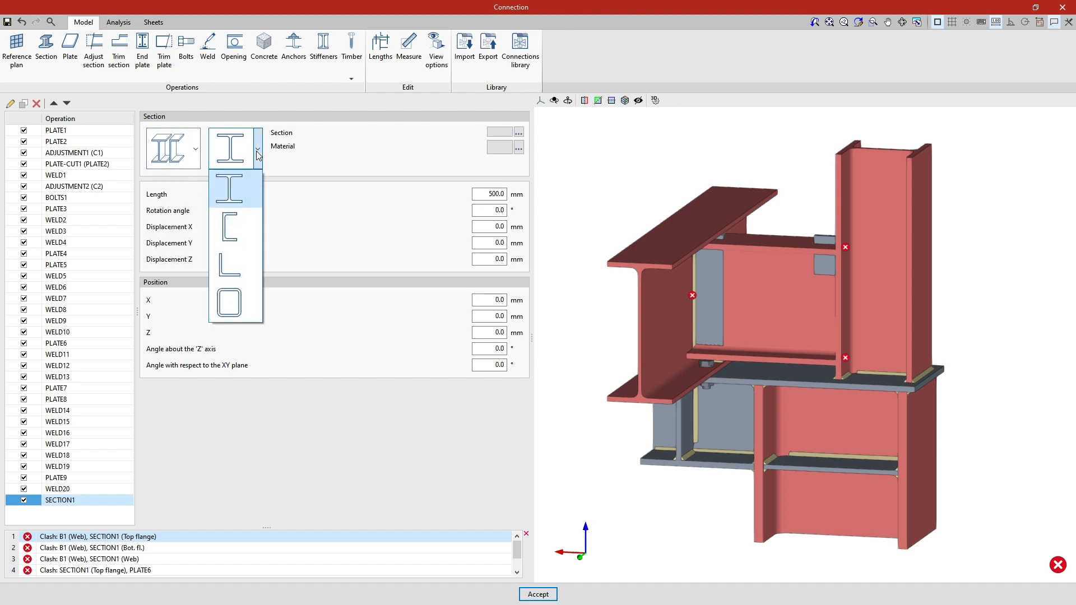
click(245, 267)
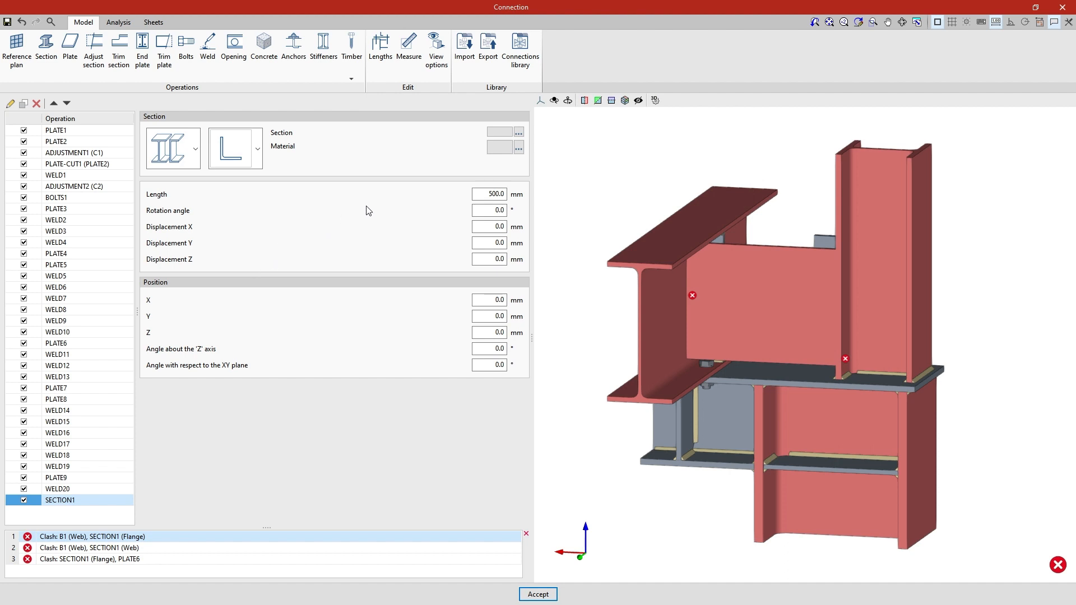
Assign the L 65 x 65 x 5 profile from the L series to the new section and review its dimensions.
click(519, 134)
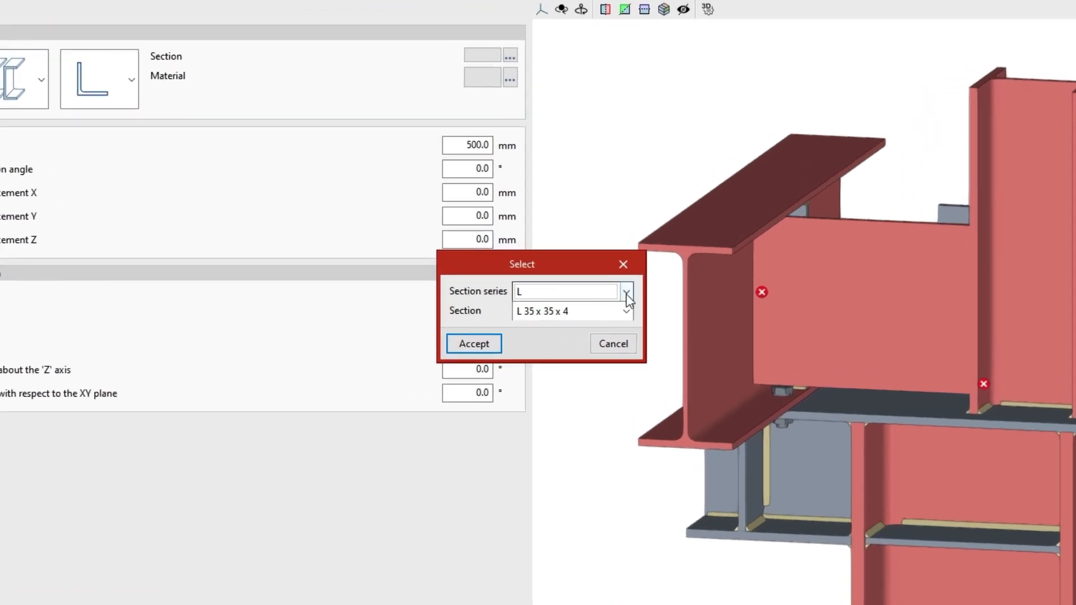
click(627, 292)
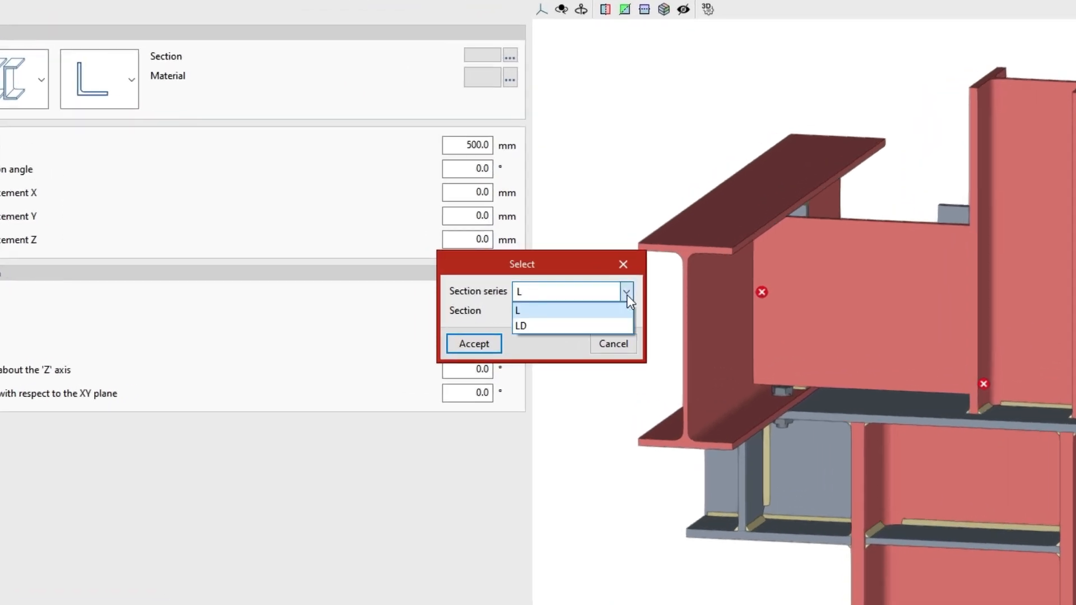
click(624, 312)
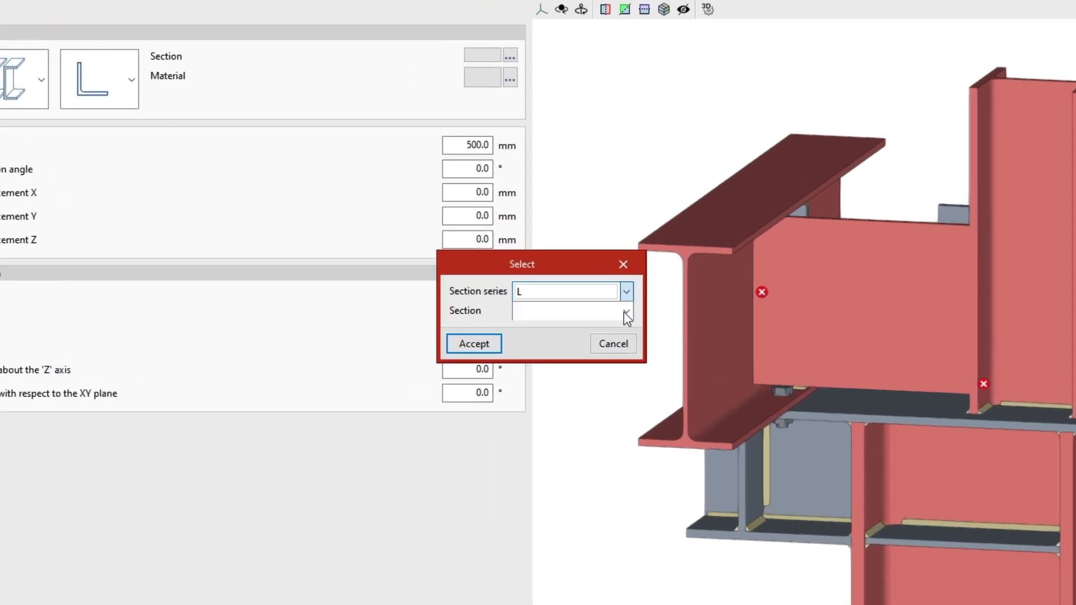
click(625, 312)
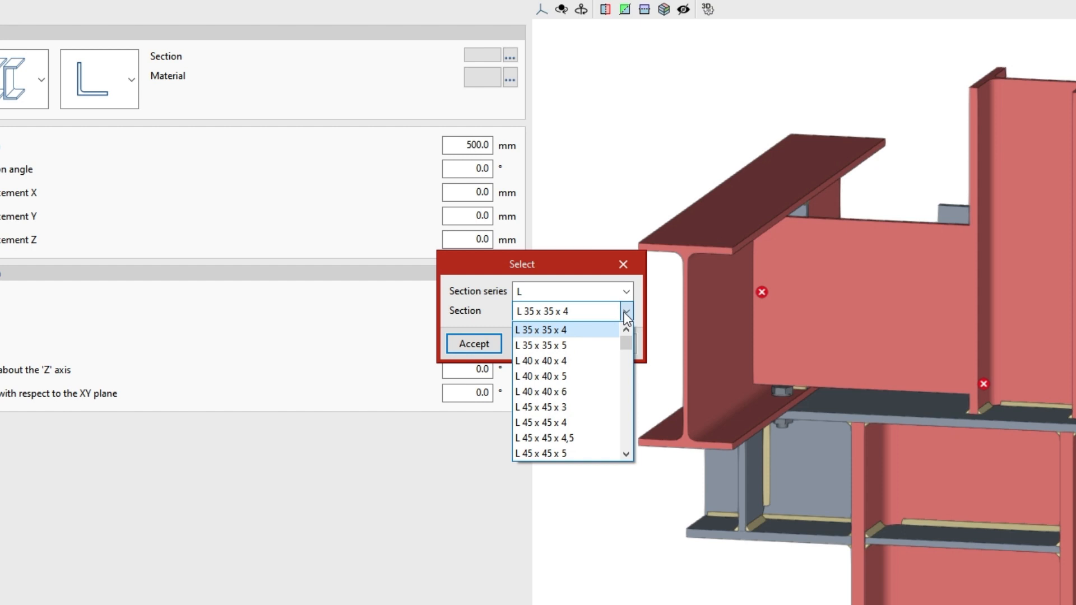
drag(625, 342, 624, 369)
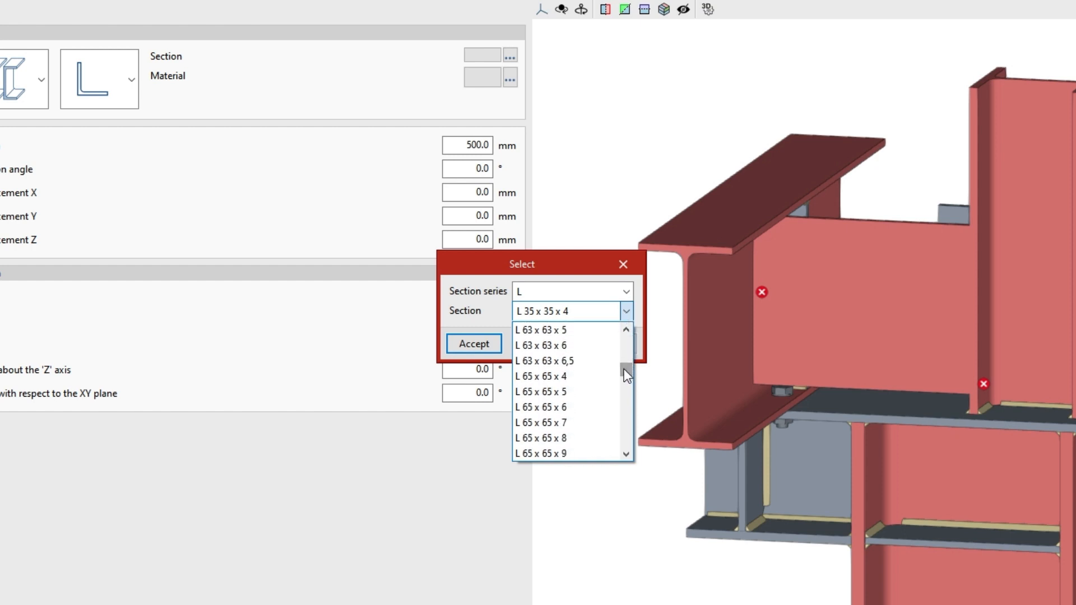
click(579, 393)
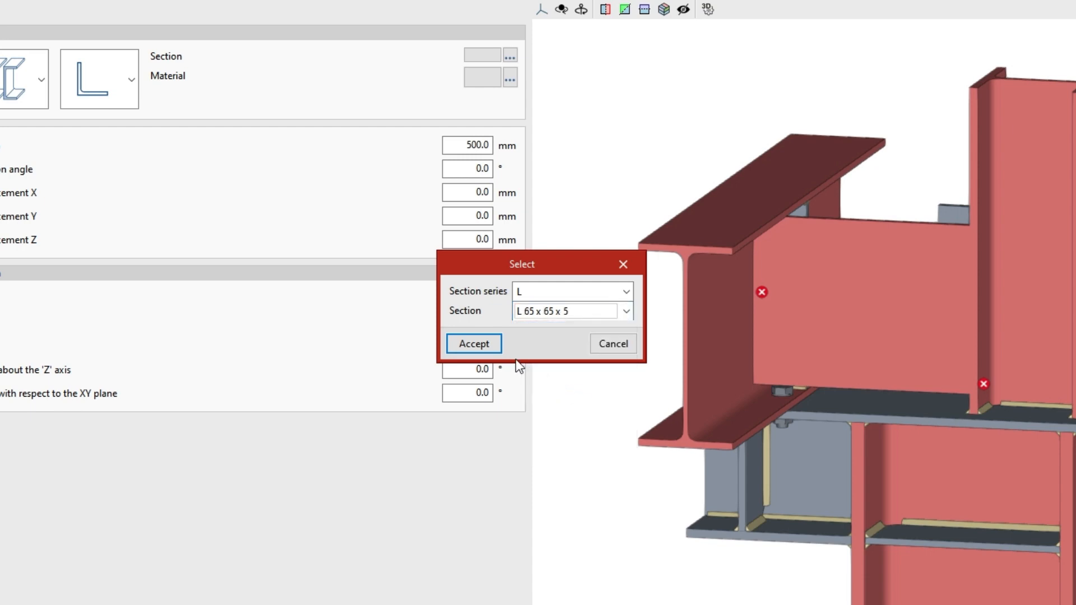
click(496, 346)
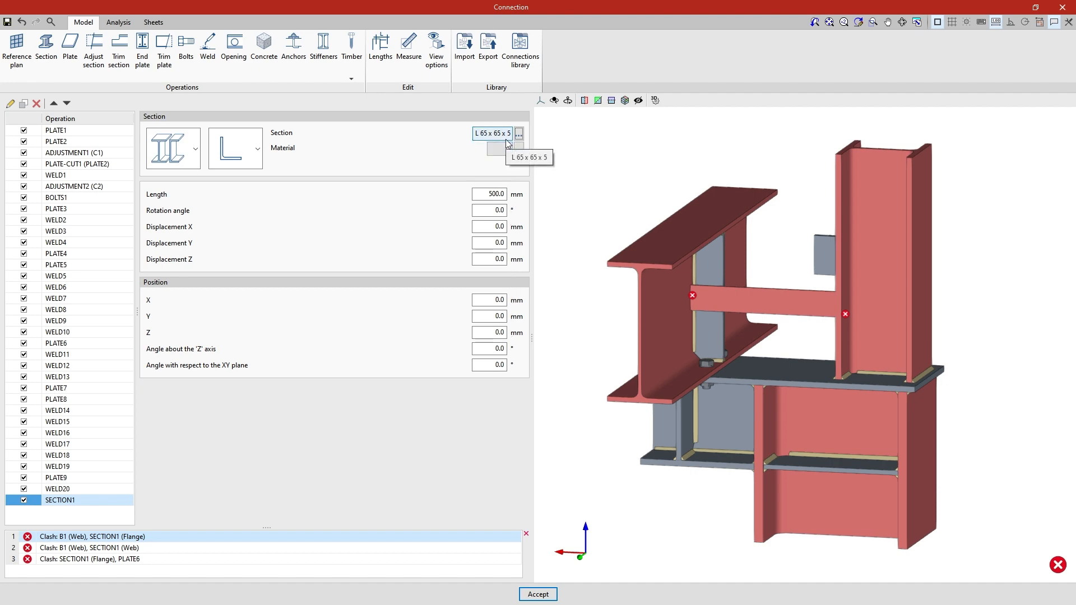
click(519, 133)
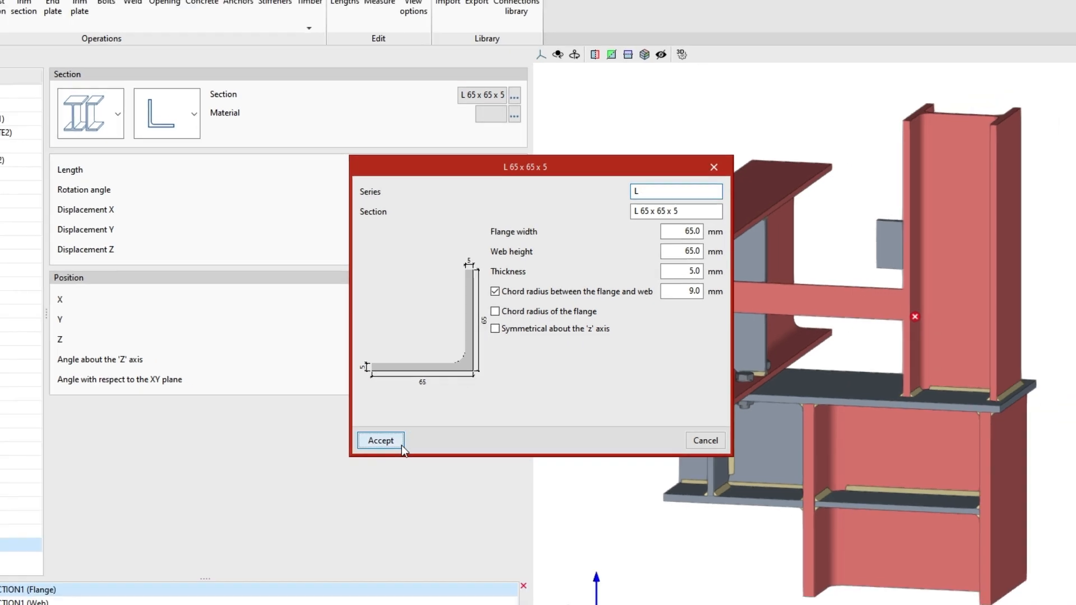
click(387, 453)
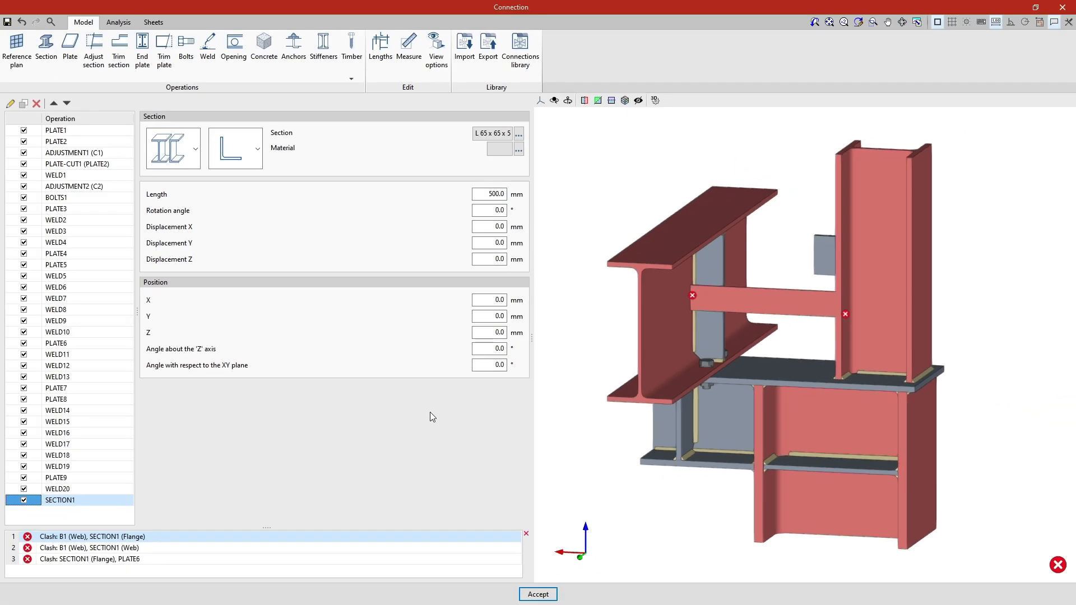
Assign S275 steel to the new angle section and review the material's properties.
click(519, 149)
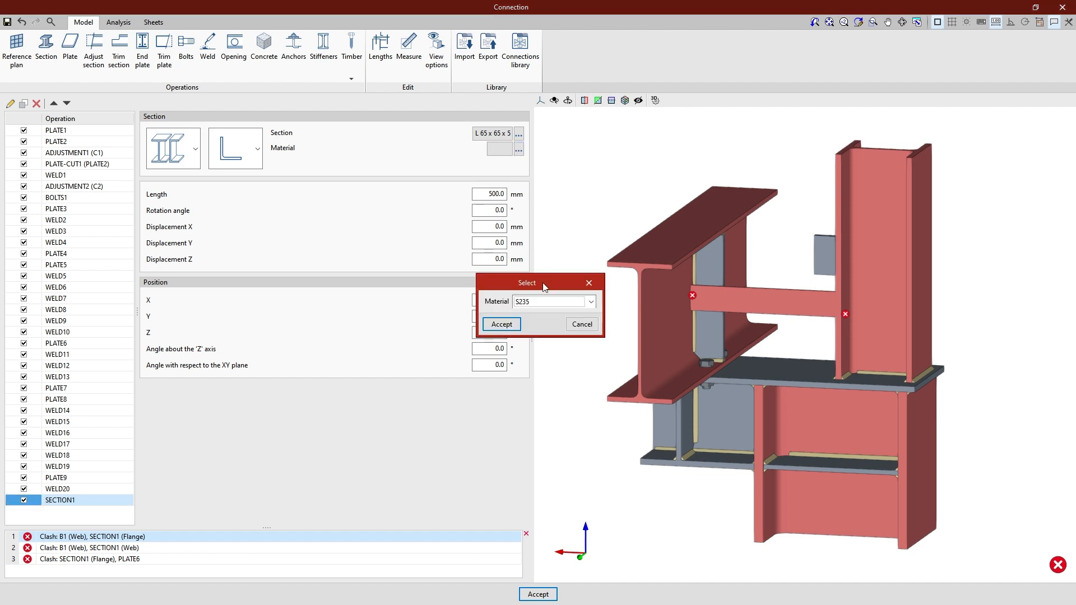
click(591, 302)
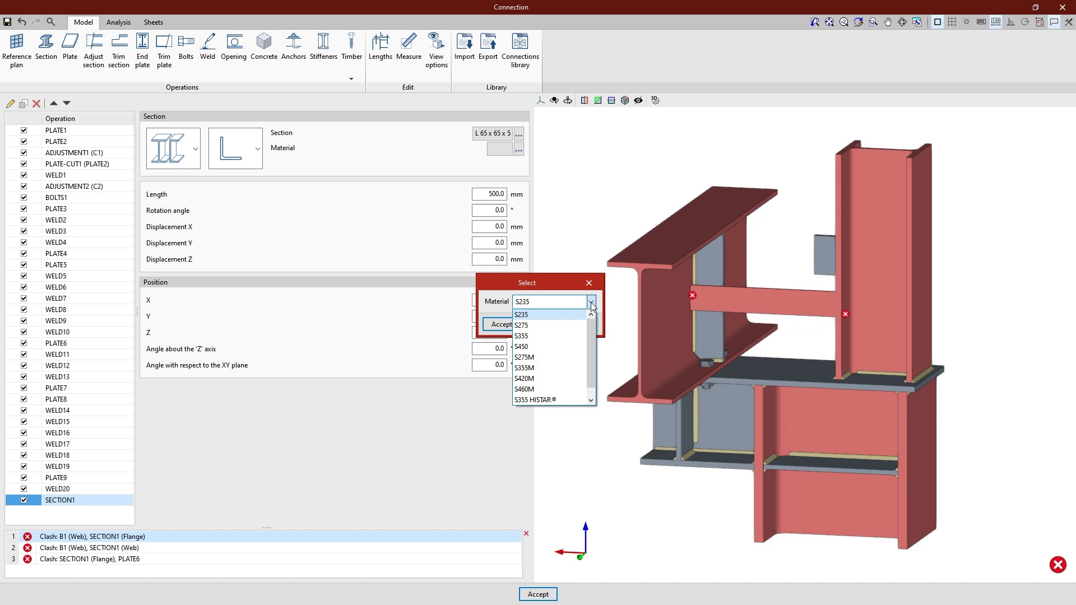
click(574, 325)
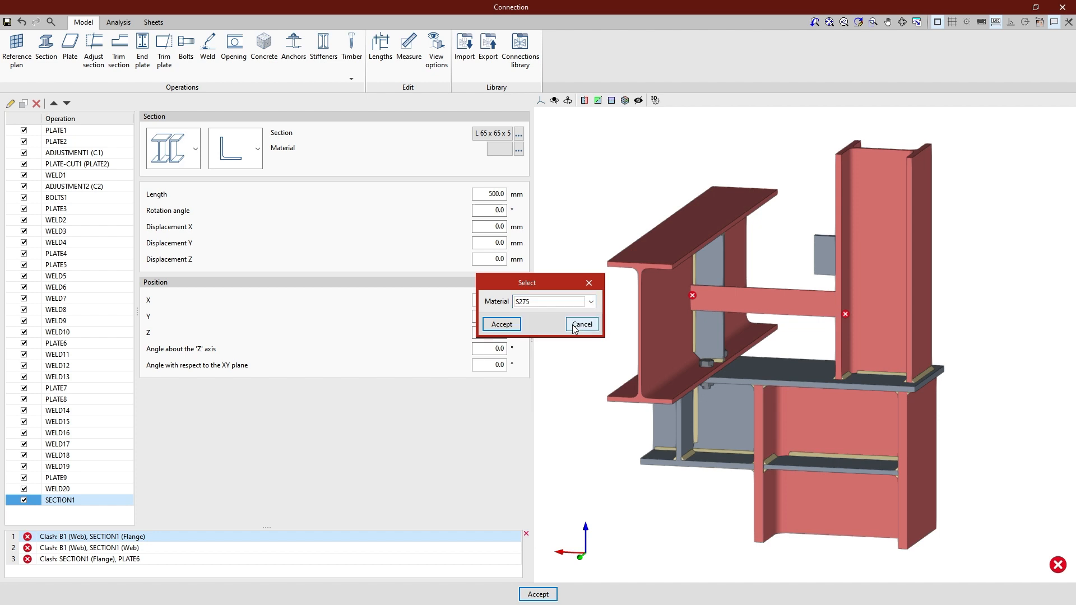
click(517, 328)
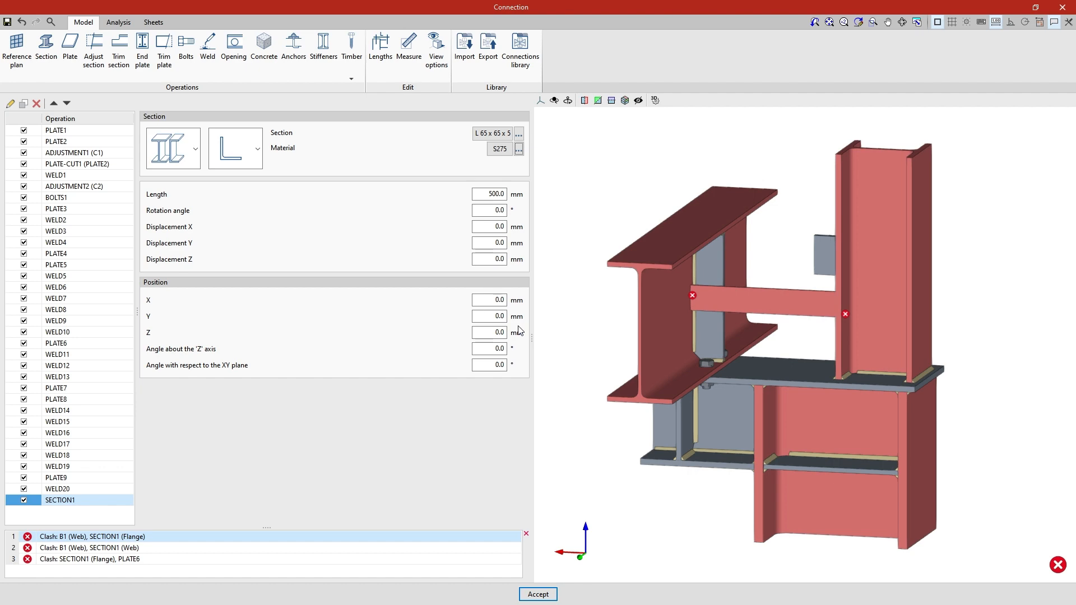
click(503, 152)
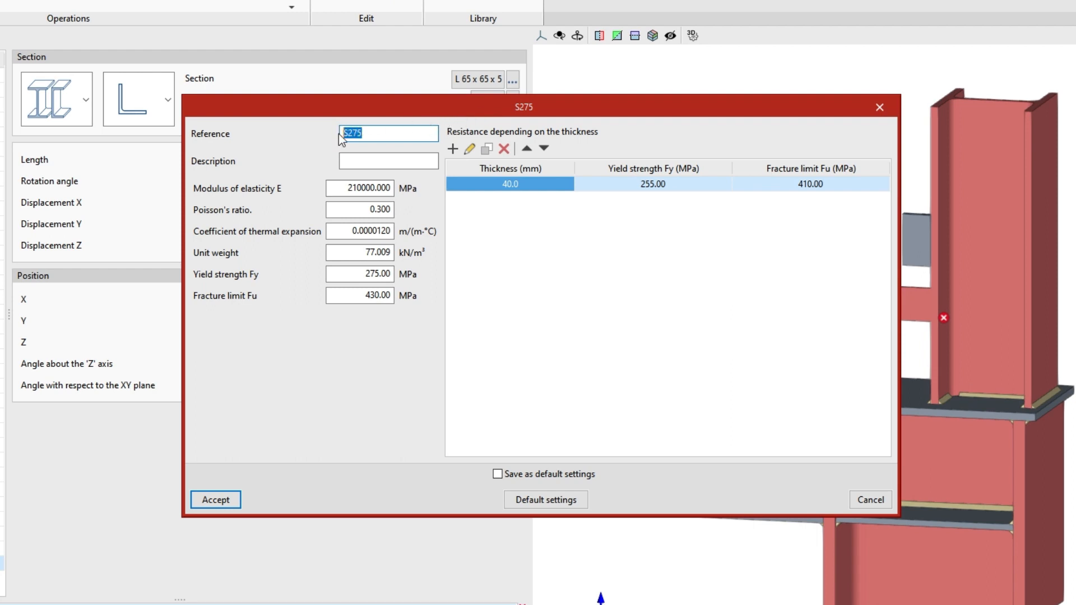
click(344, 160)
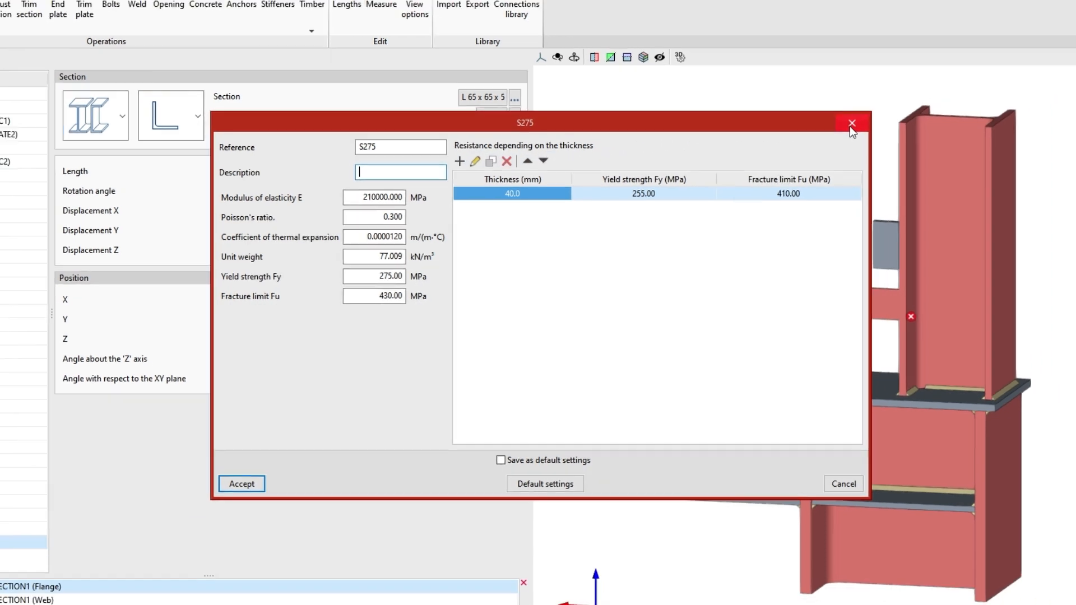
click(879, 107)
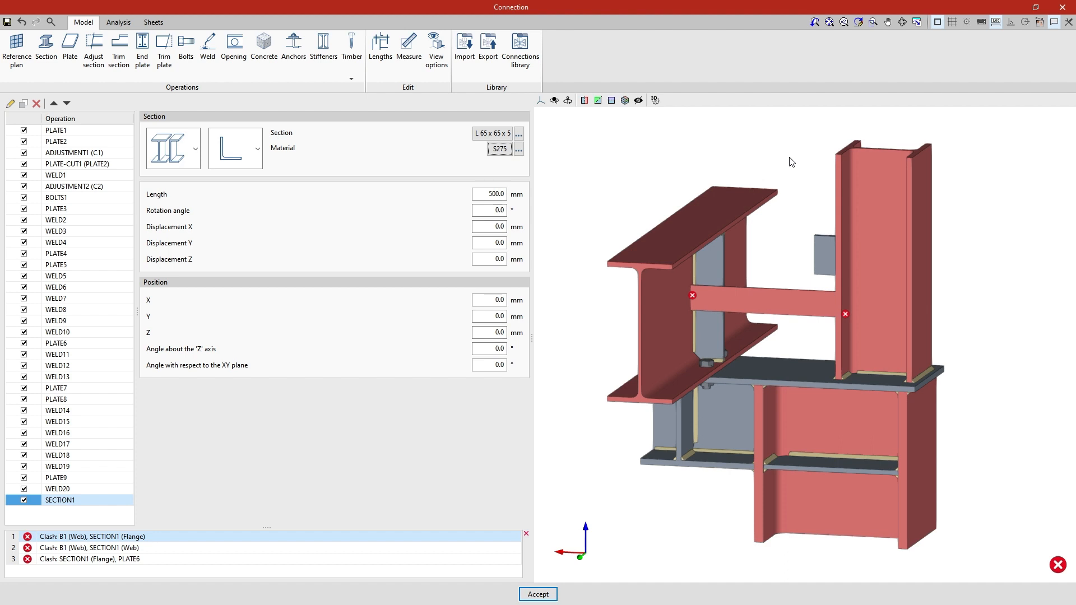
Set the new angle section's length to 370 mm and its rotation angle to 180°.
drag(485, 194, 506, 194)
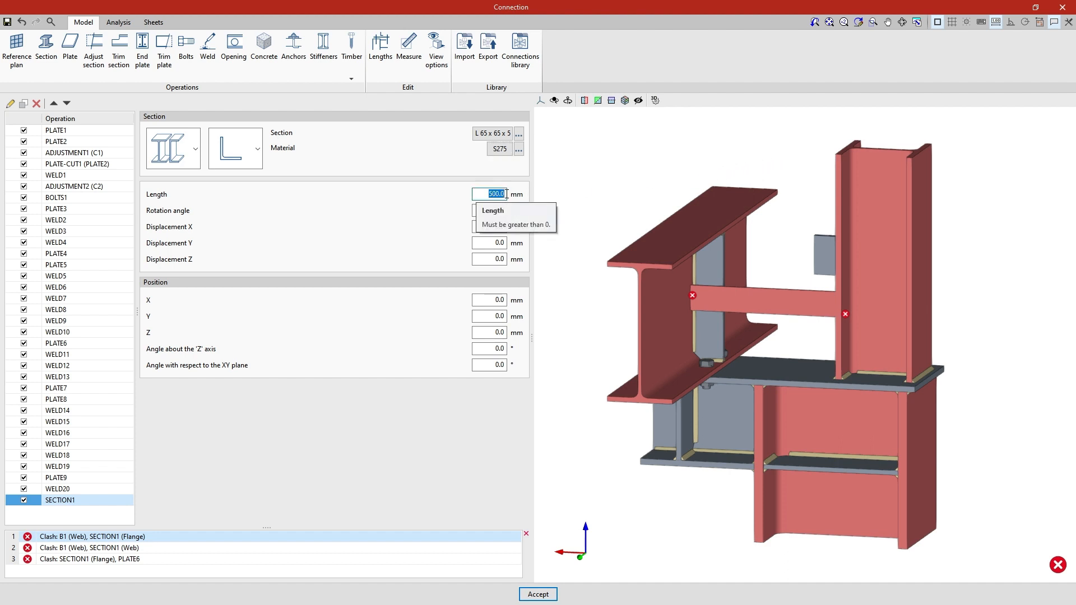
text(37)
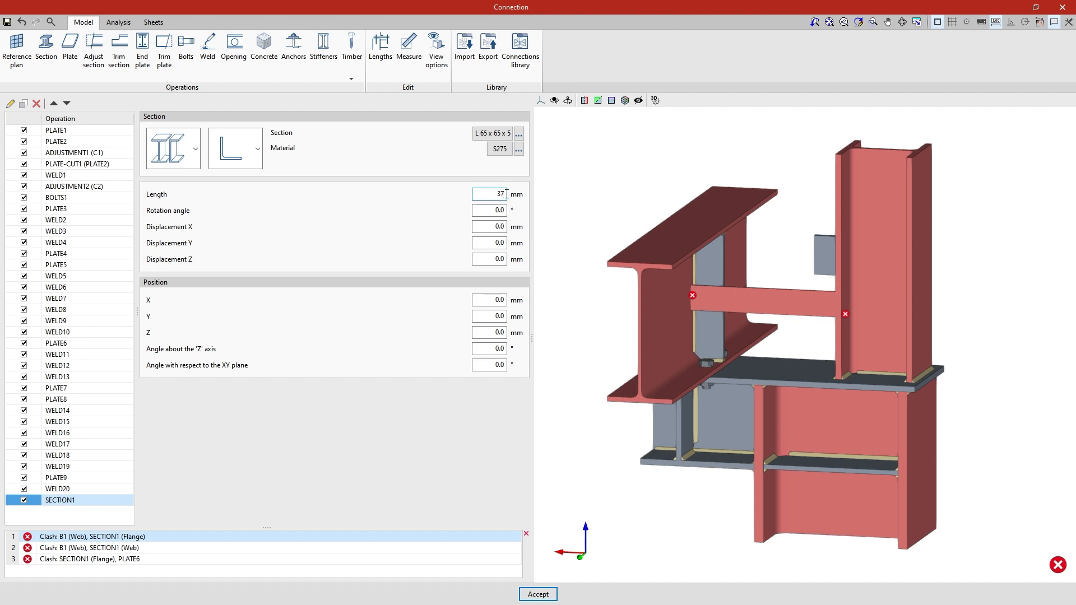
text(0)
key(Tab)
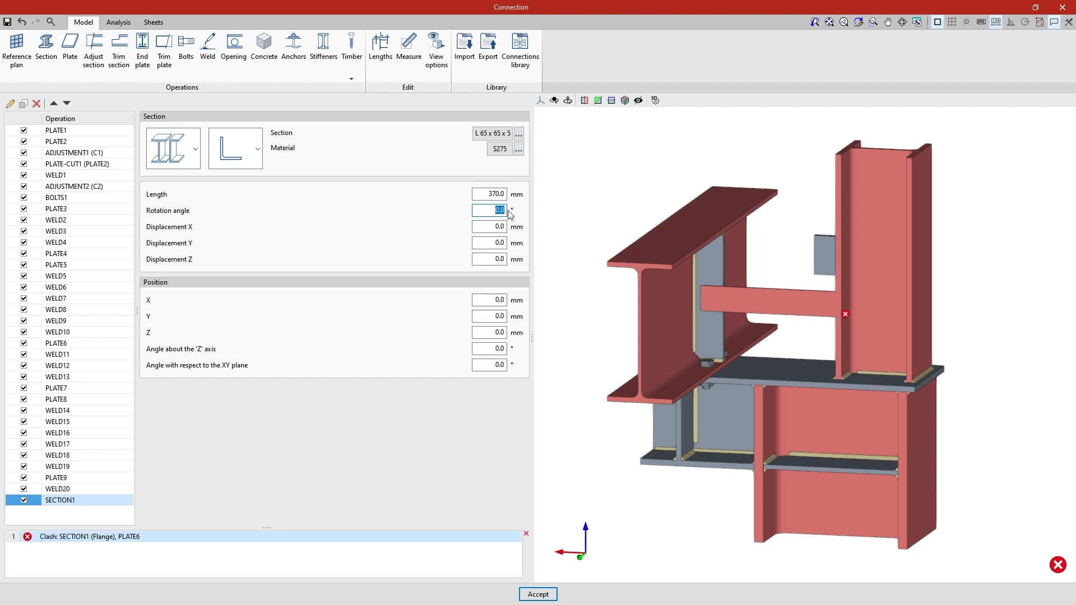
text(180)
key(Tab)
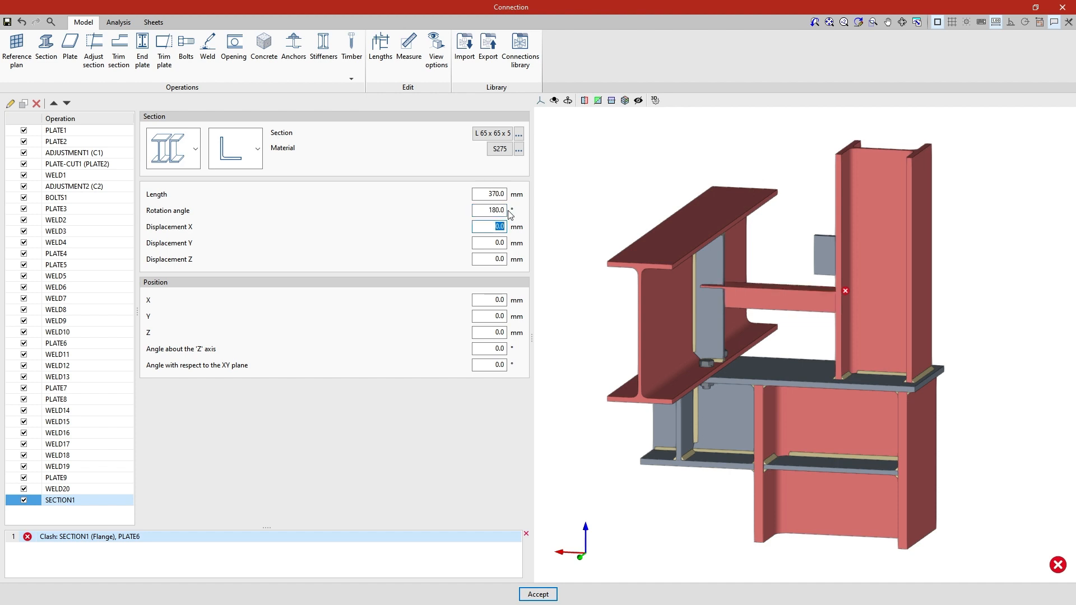
Position the angle section at X 10 mm, Y 38.5 mm and Z 120 mm, keeping its displacements and position angles at zero.
key(Tab)
key(Tab)
key(Tab)
text(1)
key(Tab)
key(Tab)
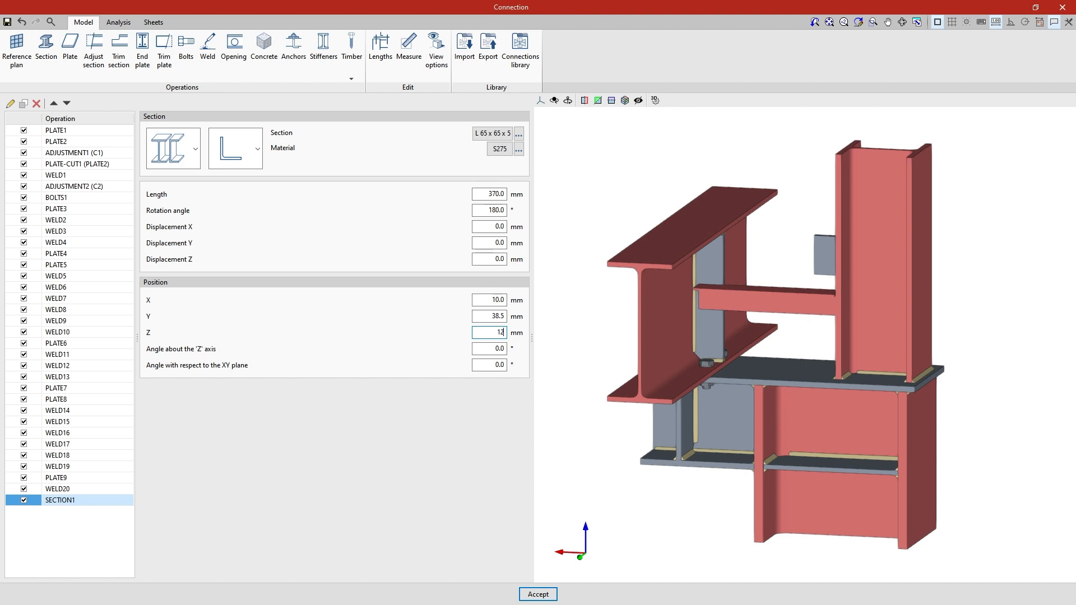
key(Tab)
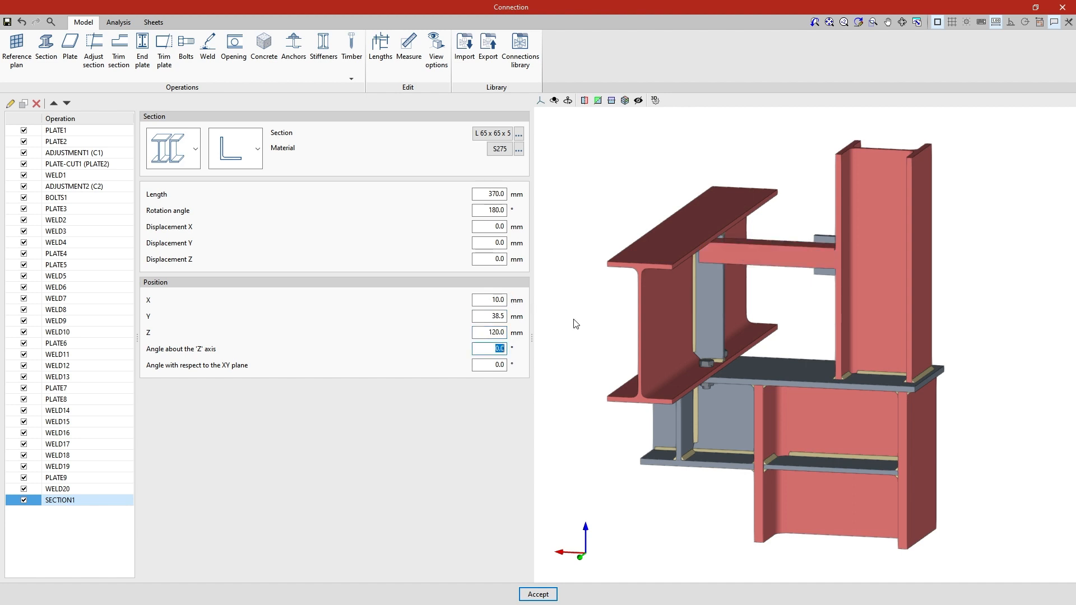
mouse_move(575, 324)
middle_down()
mouse_move(729, 417)
mouse_move(768, 426)
mouse_move(829, 427)
mouse_move(895, 374)
mouse_move(815, 353)
mouse_move(598, 356)
mouse_move(555, 336)
mouse_move(547, 318)
middle_up()
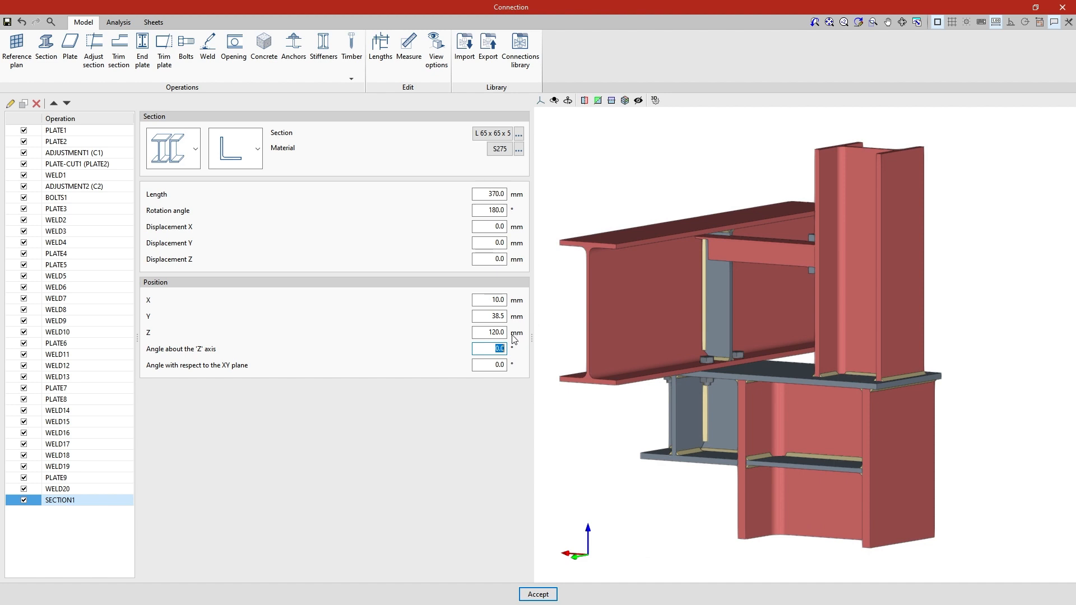
mouse_move(488, 349)
mouse_down()
mouse_move(510, 348)
mouse_move(500, 364)
mouse_up()
key(Tab)
Add a Bolts operation that joins the web of SECTION1 to PLATE6.
click(189, 73)
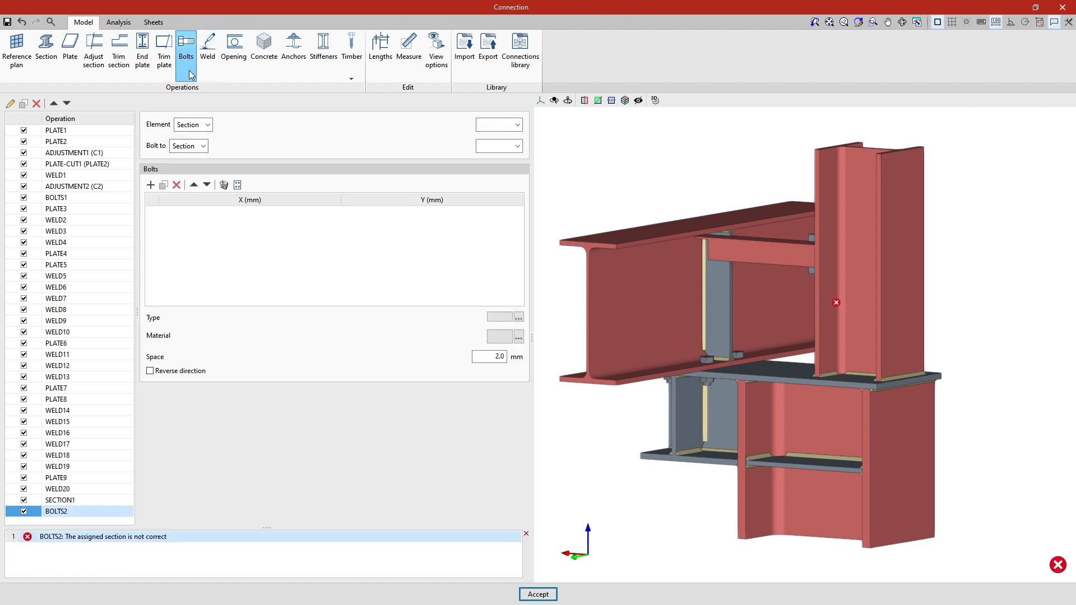
double_click(208, 124)
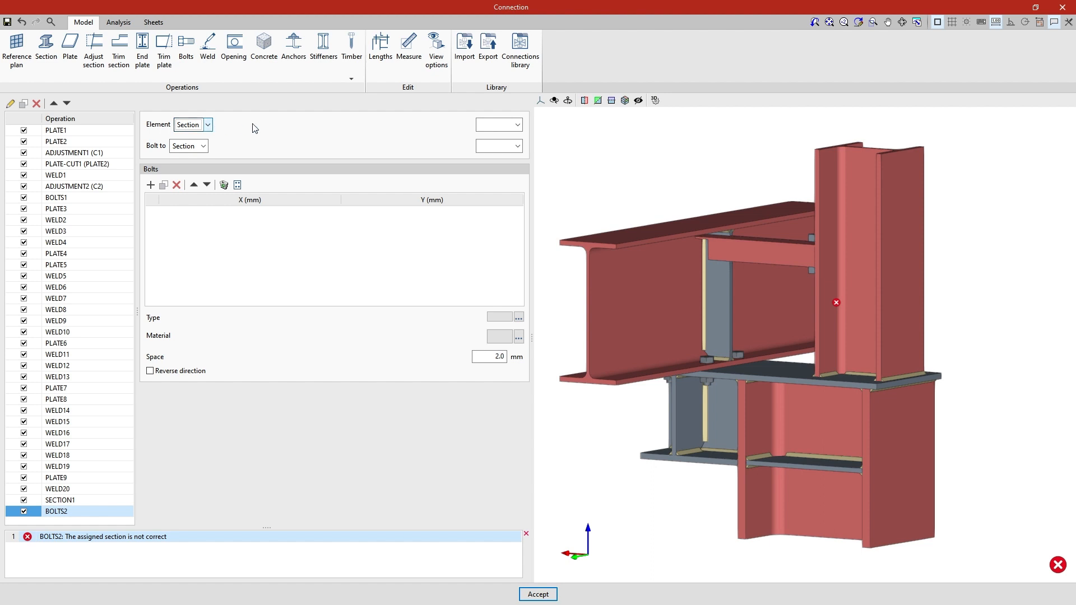
click(507, 125)
click(496, 168)
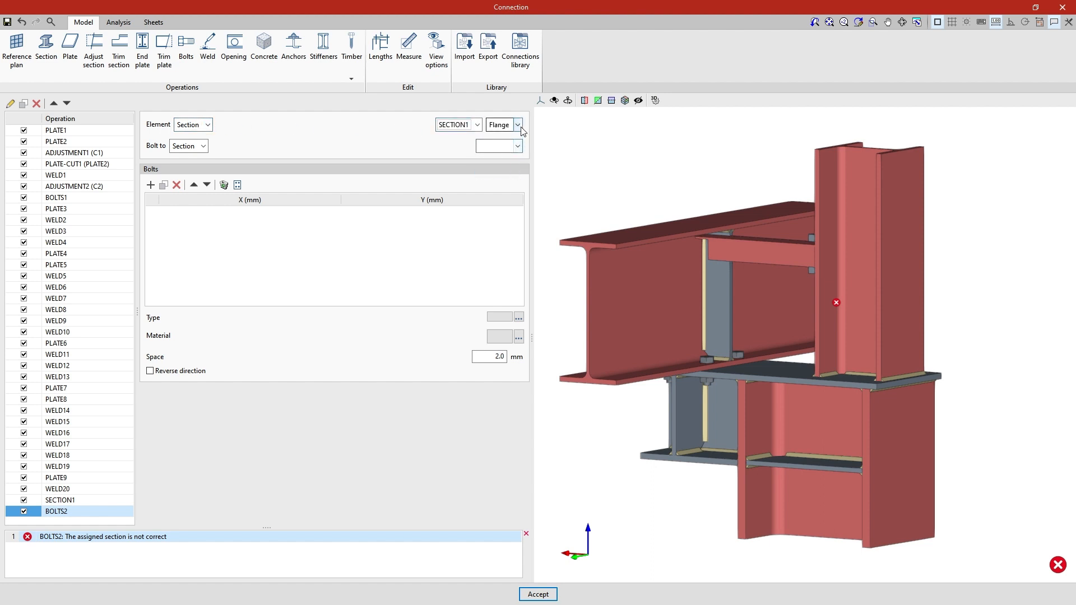
click(517, 125)
click(516, 147)
click(203, 145)
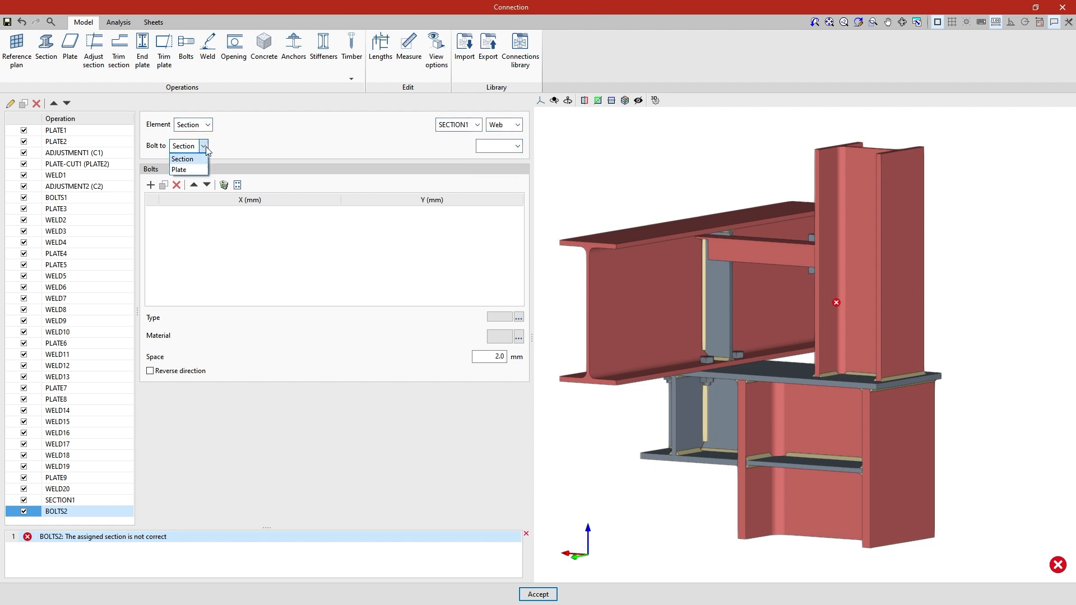
click(182, 168)
click(517, 146)
click(413, 212)
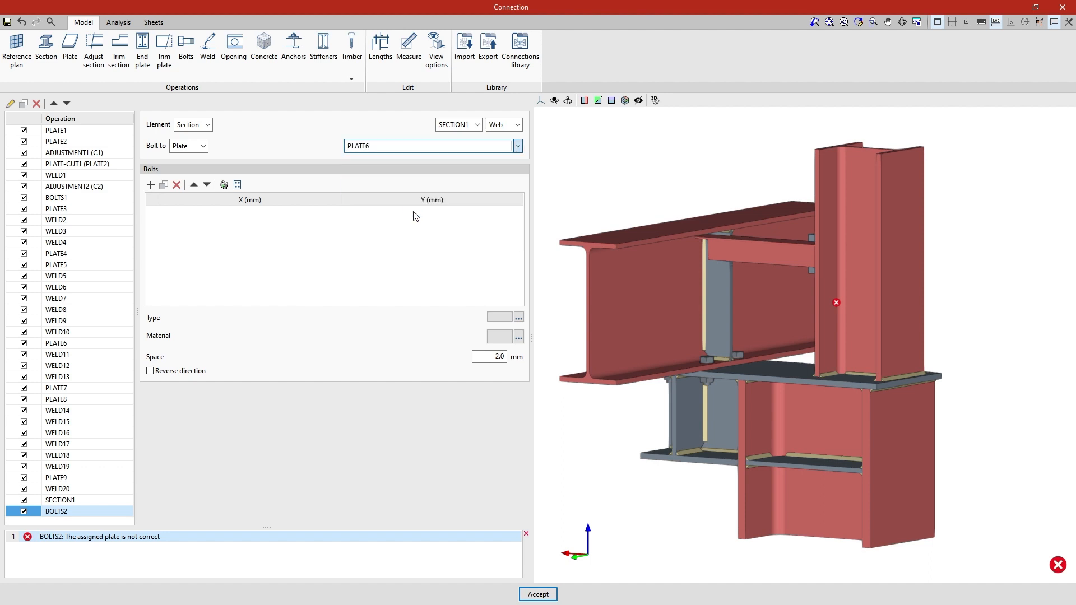
Add one bolt to the operation at X 340 mm and Y 0 mm.
click(150, 185)
text(340)
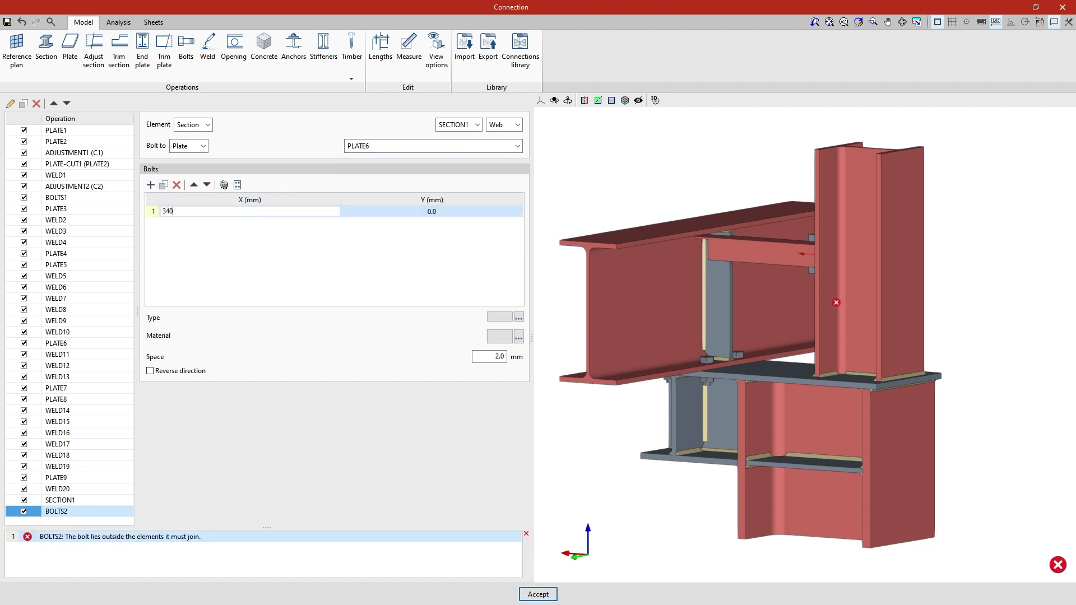
key(Tab)
scroll(629, 294, up, 5)
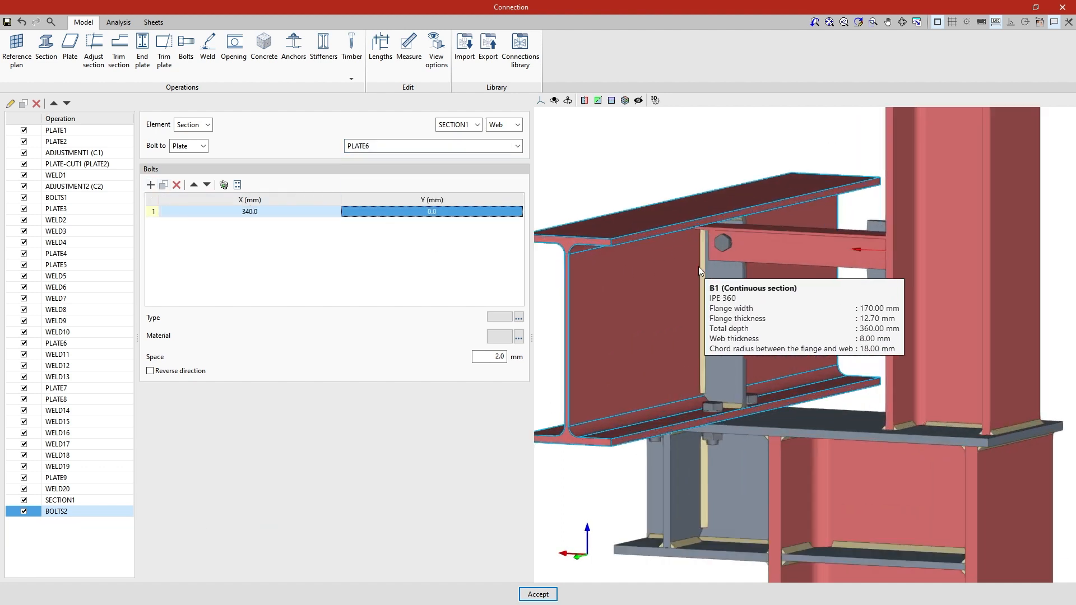
Assign the ISO 4014 bolt series with nominal diameter 16 and material 8.8 to the bolt.
click(518, 317)
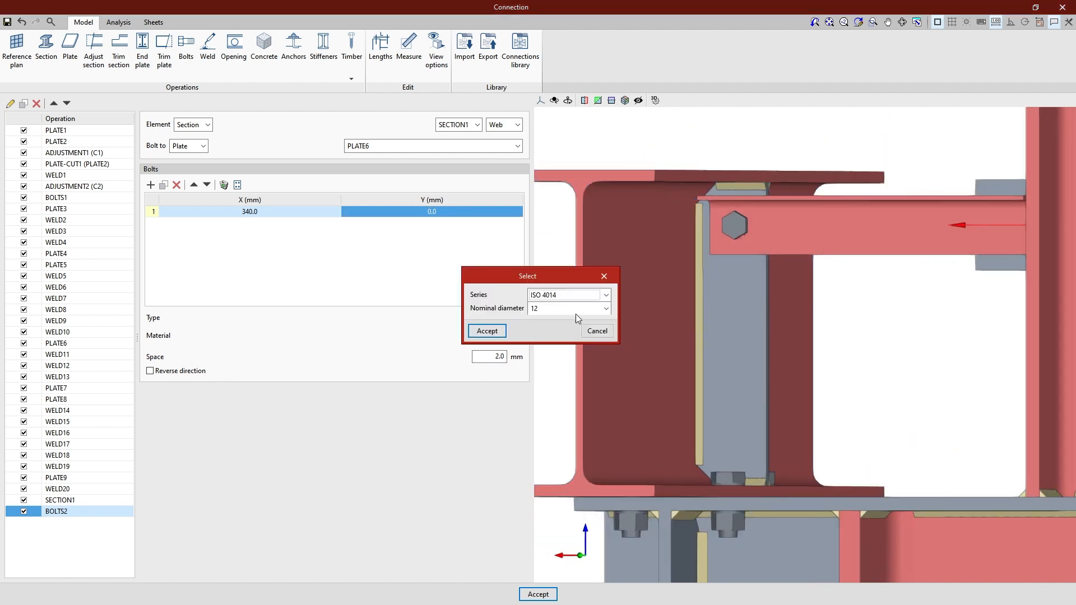
click(577, 312)
click(554, 343)
click(507, 332)
click(518, 337)
click(552, 303)
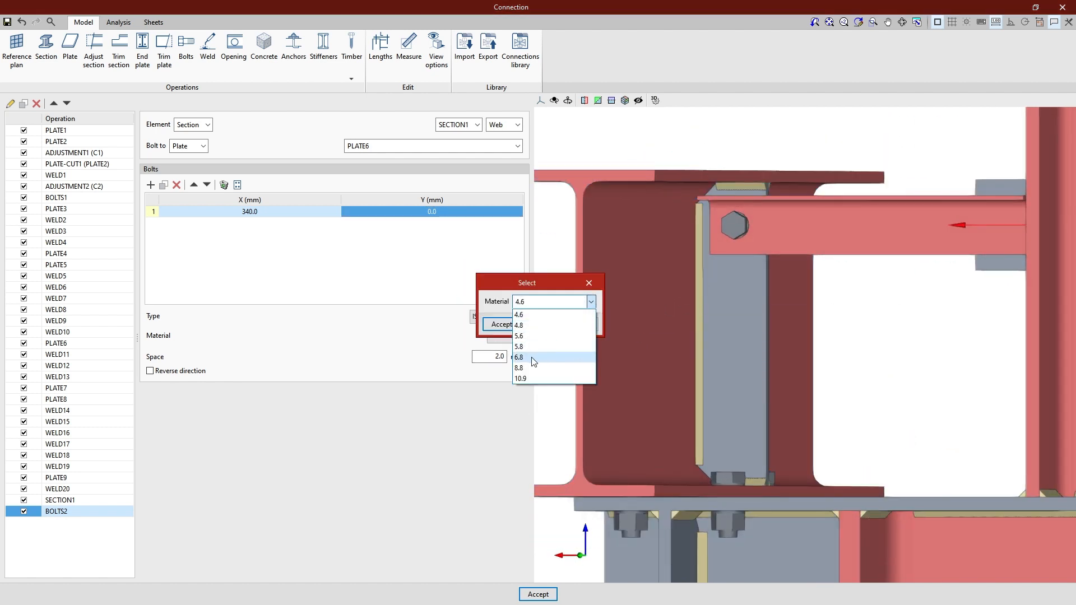
click(530, 367)
click(512, 326)
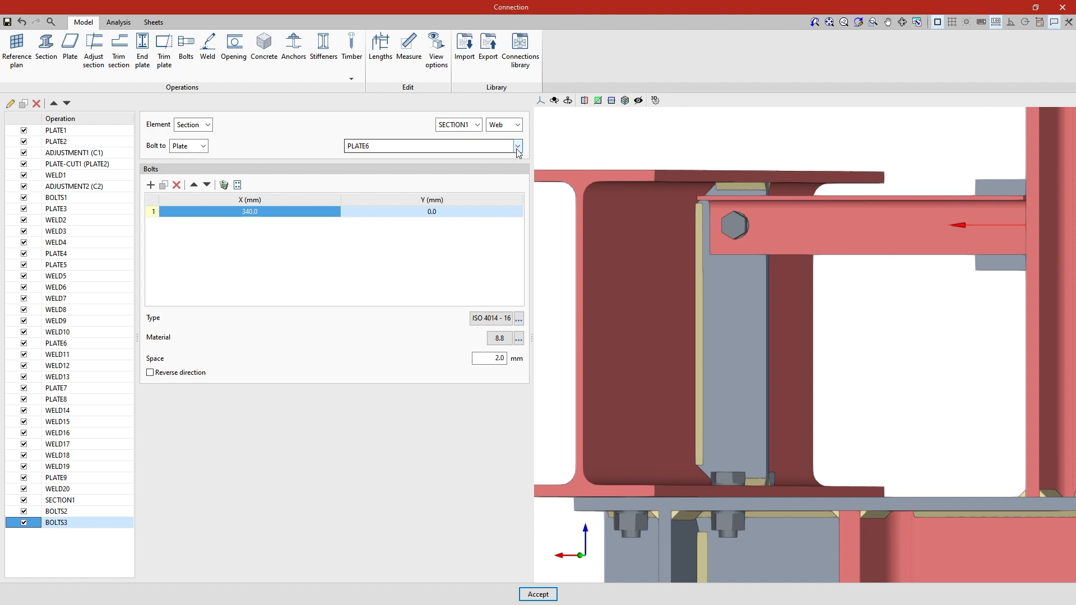
Duplicate the bolt operation for the web of SECTION1, connecting the copy to PLATE9 with its bolt at X 30 mm.
click(517, 147)
click(397, 243)
text(30)
key(Return)
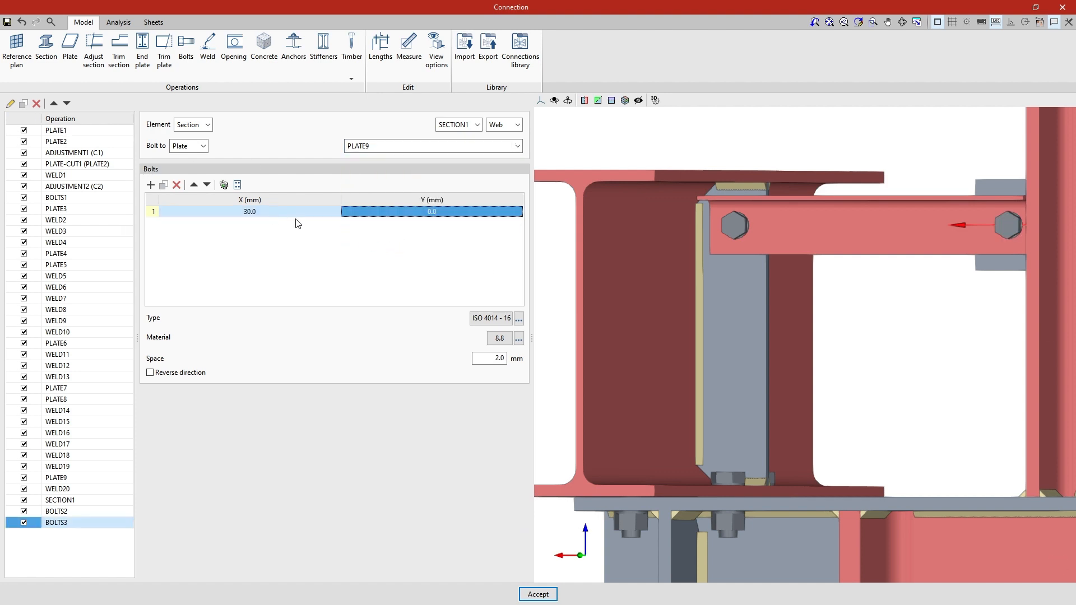
middle_drag(895, 353, 854, 367)
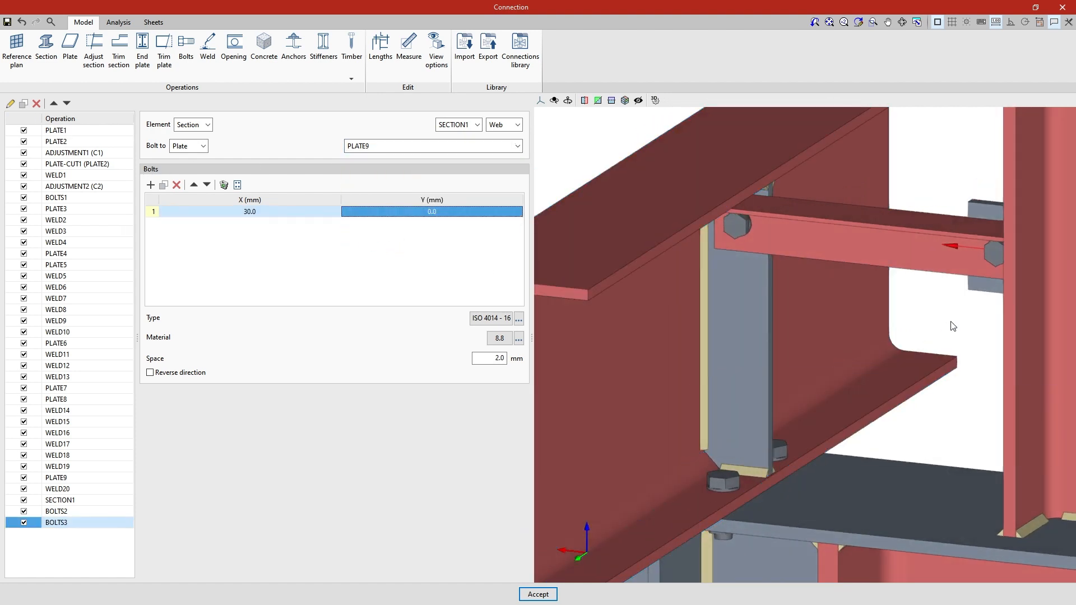
scroll(951, 327, up, 2)
middle_drag(952, 326, 985, 303)
scroll(985, 302, down, 4)
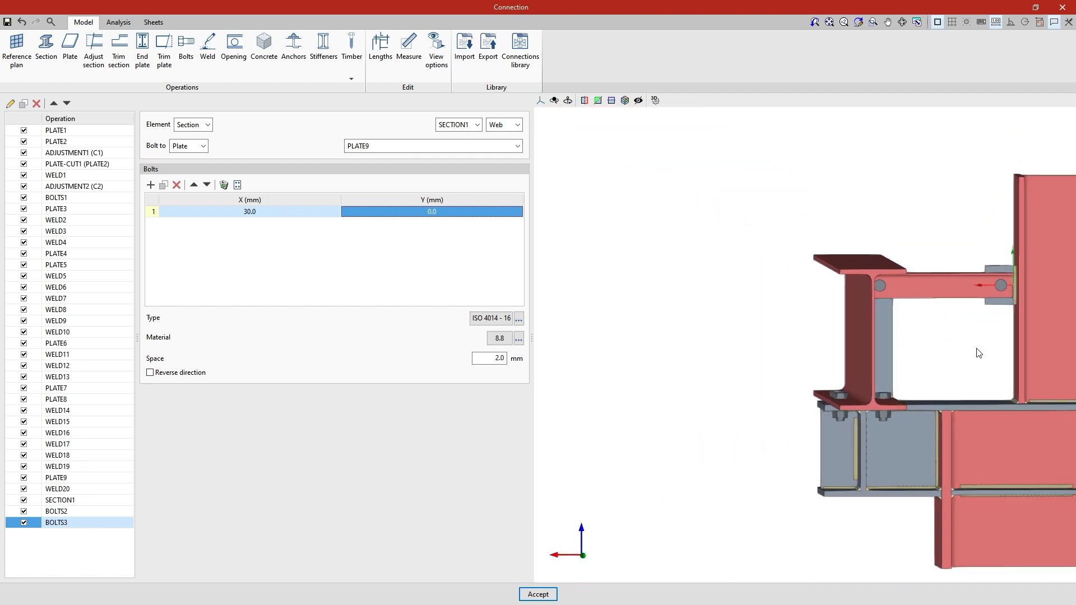
middle_drag(978, 353, 810, 315)
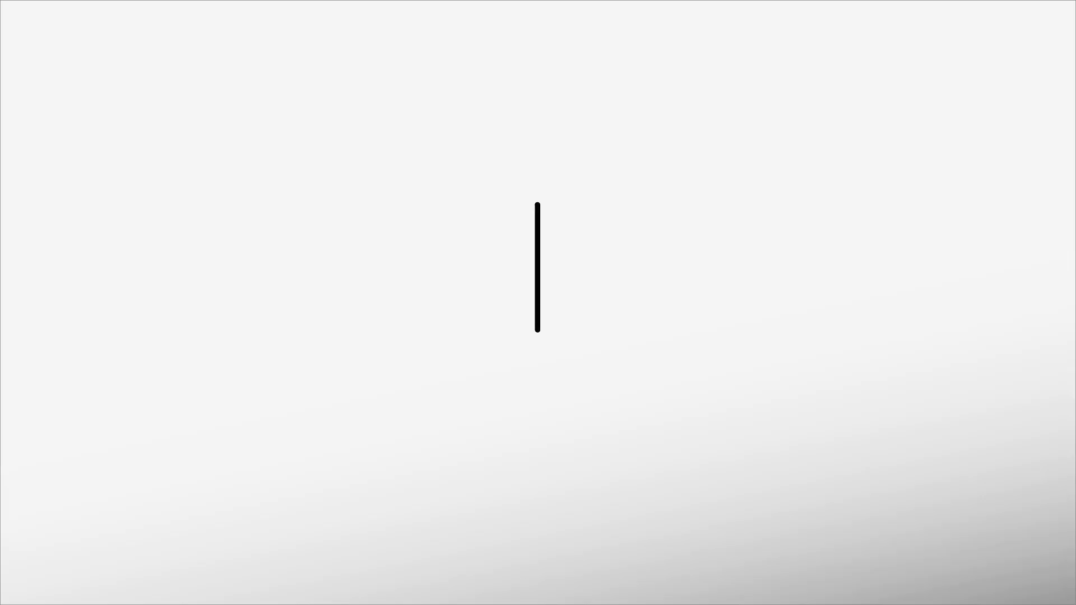